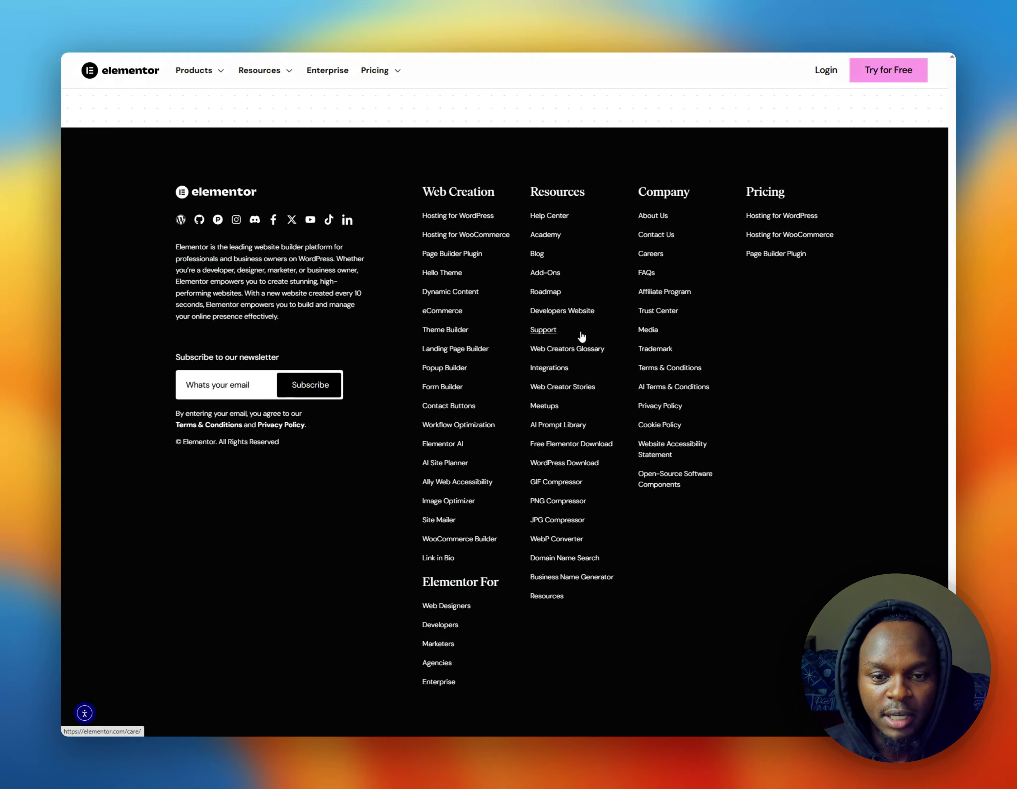
Start a new site plan with the AI chat and give the site the name "Simple bakery"
scroll(583, 337, "up", 20)
scroll(587, 334, "up", 15)
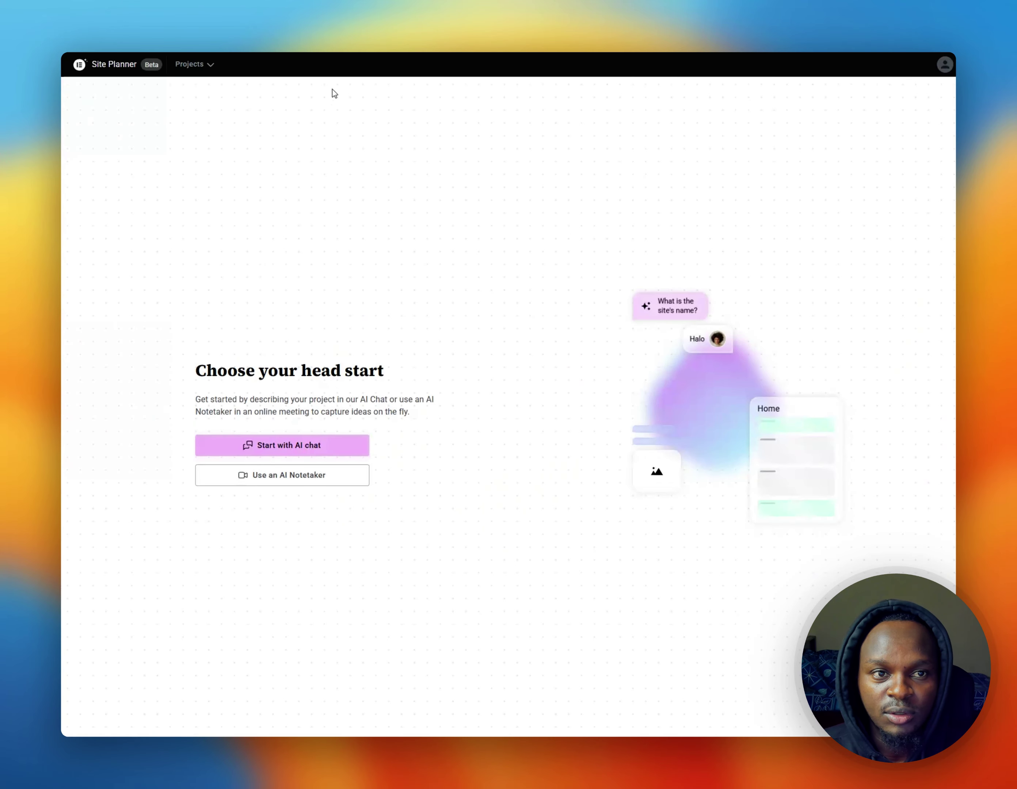
left_click(318, 448)
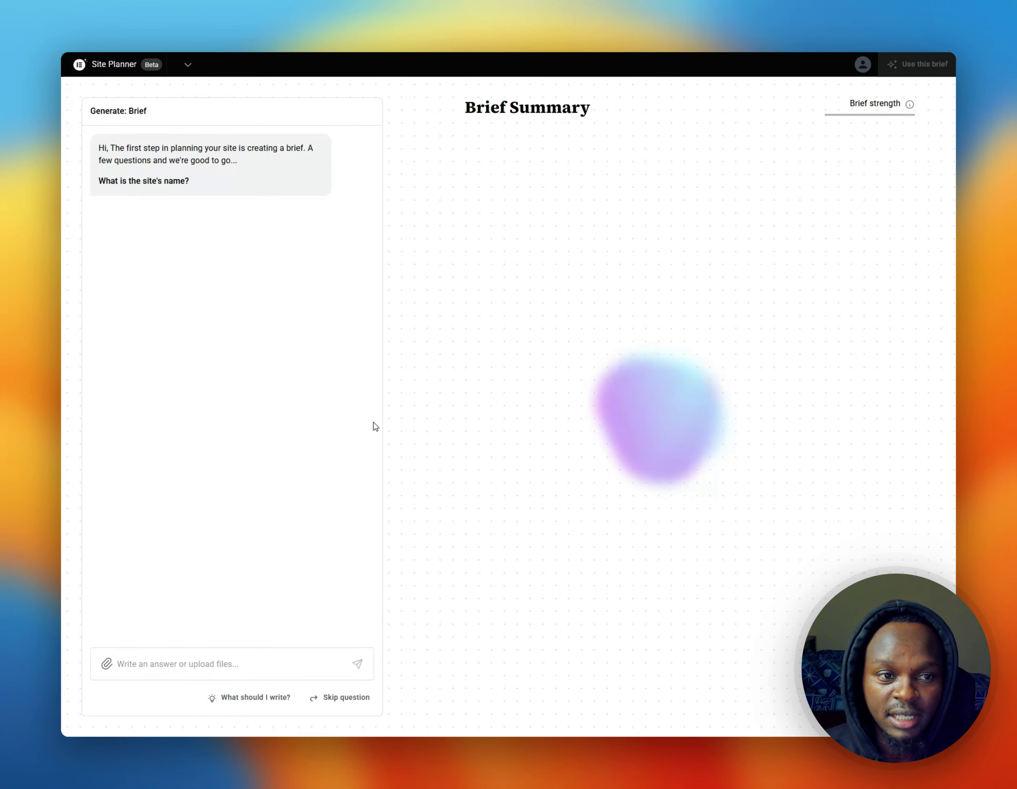
left_click(226, 664)
type("Simple bakery")
key("Return")
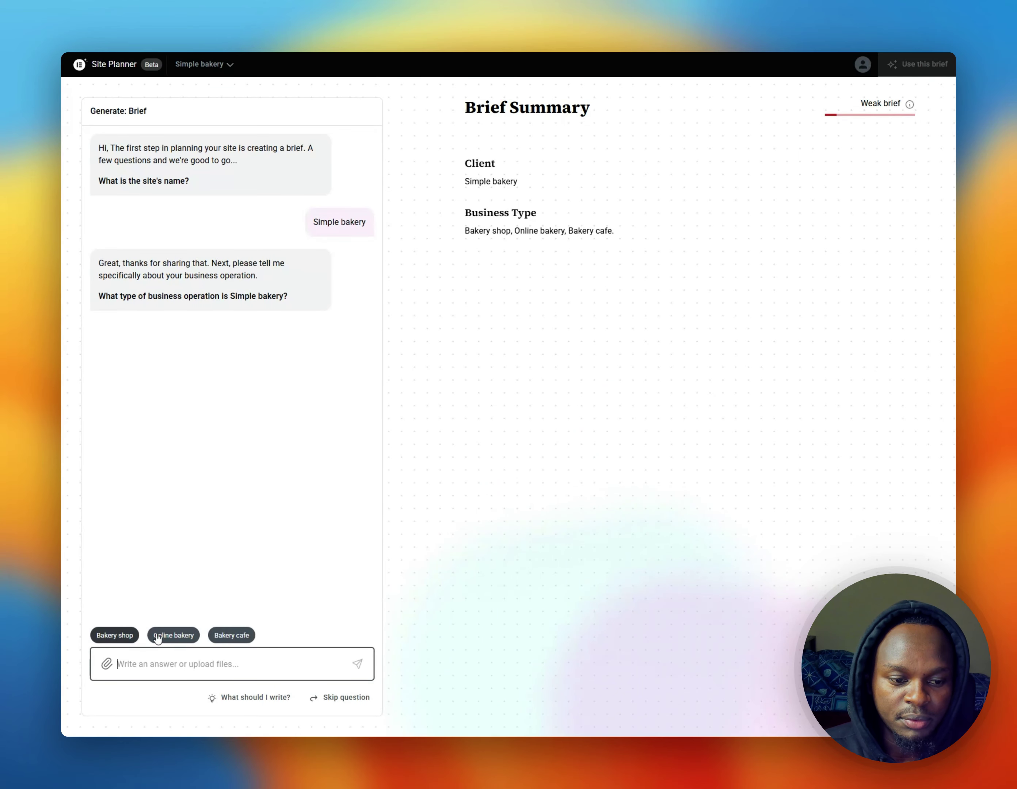
Describe the business in the brief as a Bakery cafe that sells products, offering Bread, Cakes, Pastries
left_click(232, 637)
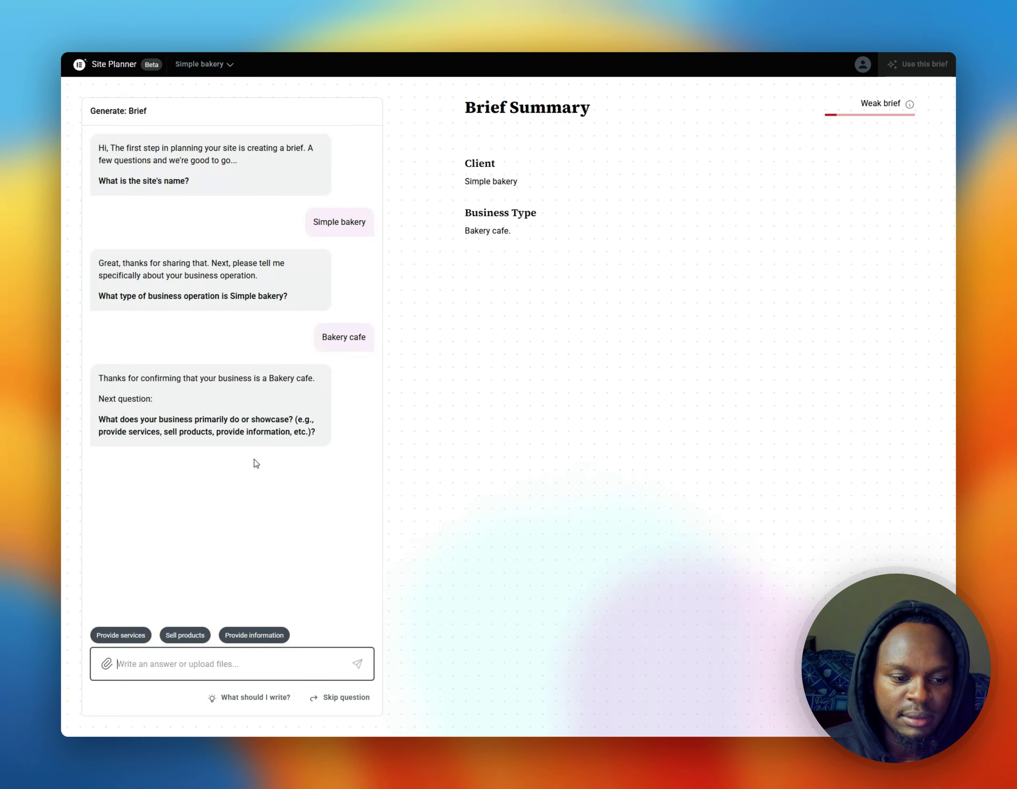
left_click(185, 637)
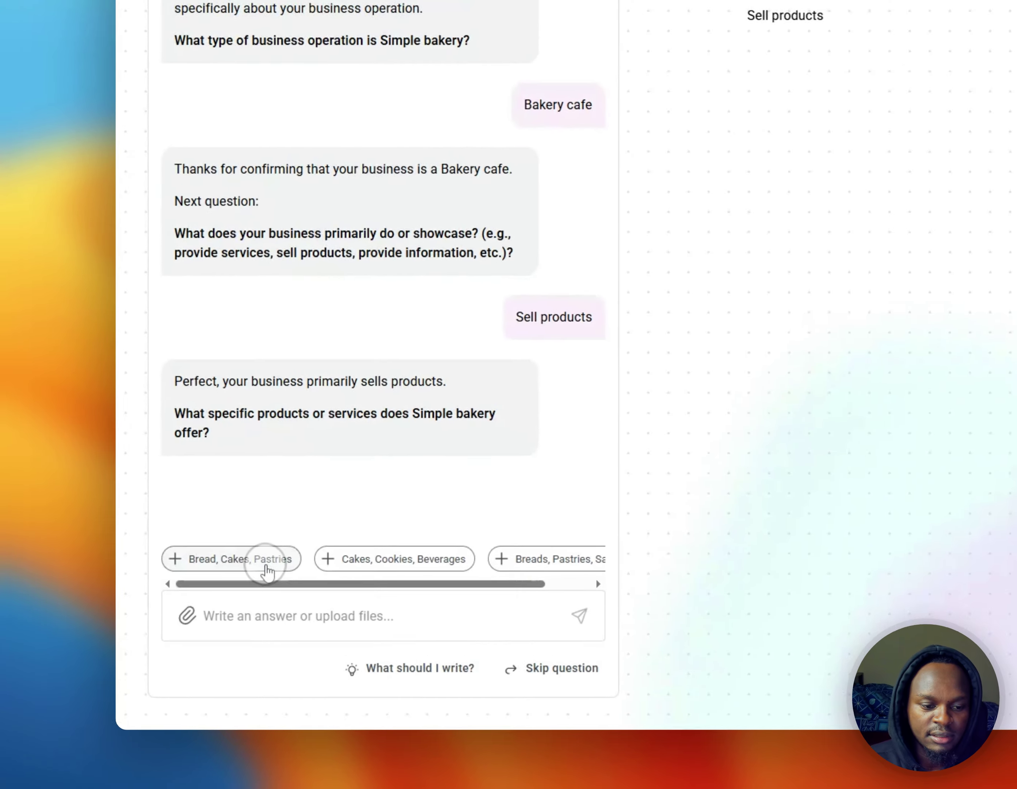
left_click(171, 635)
left_click(628, 609)
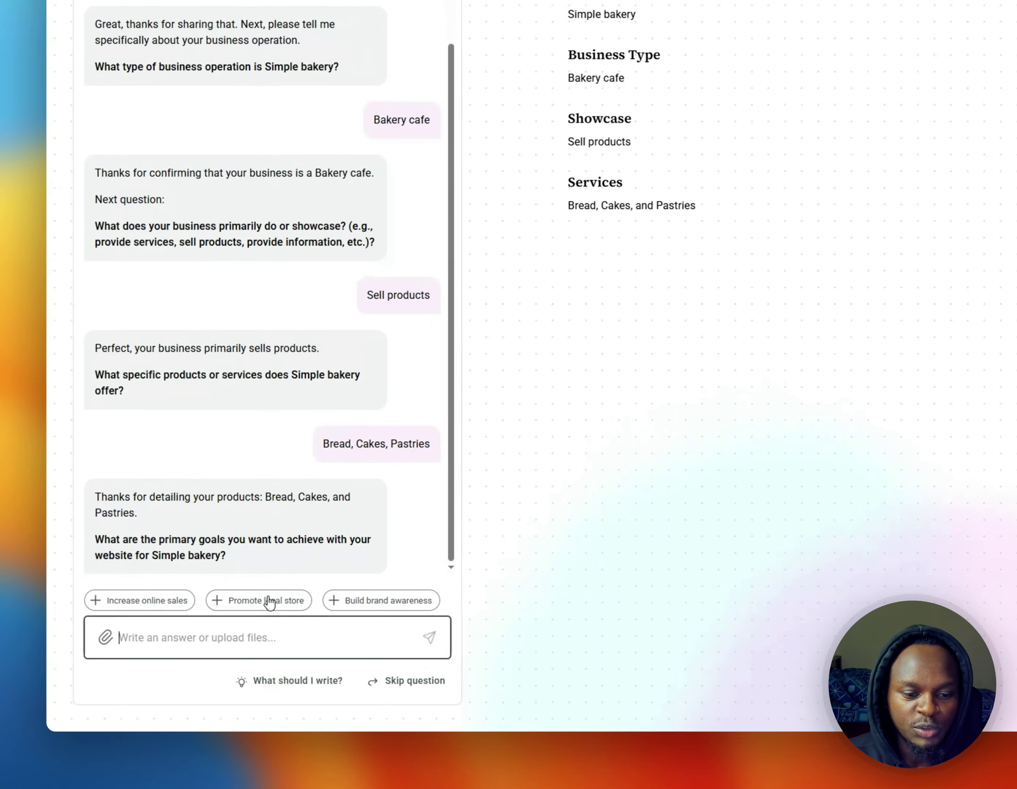
Answer the goals questions with "Promote local store, Build brand awareness" as primary goals and "Share recipes" as the secondary goal
left_click(233, 635)
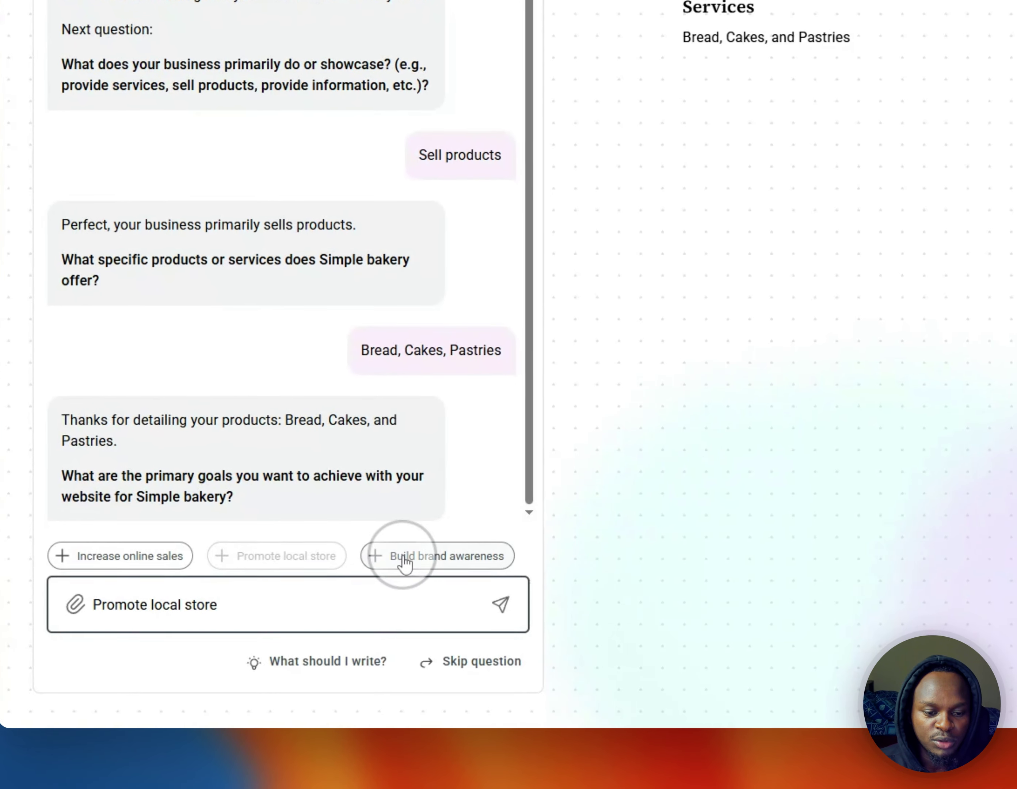
left_click(403, 561)
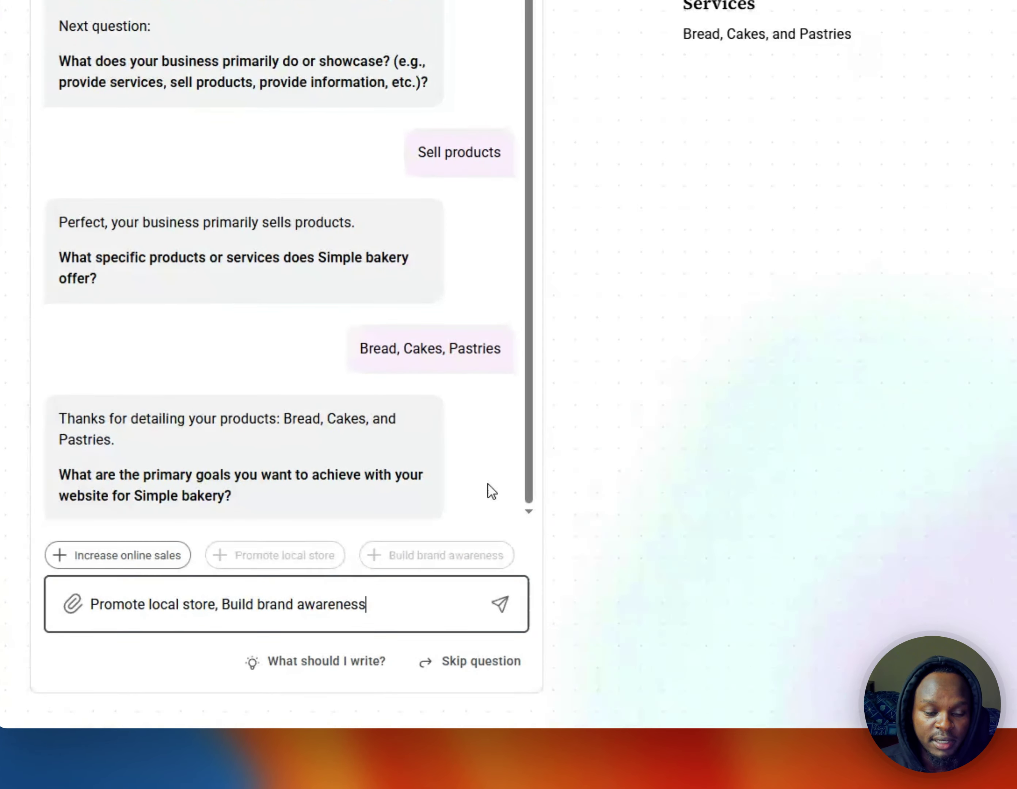
key("Return")
type("Share recipes")
key("Return")
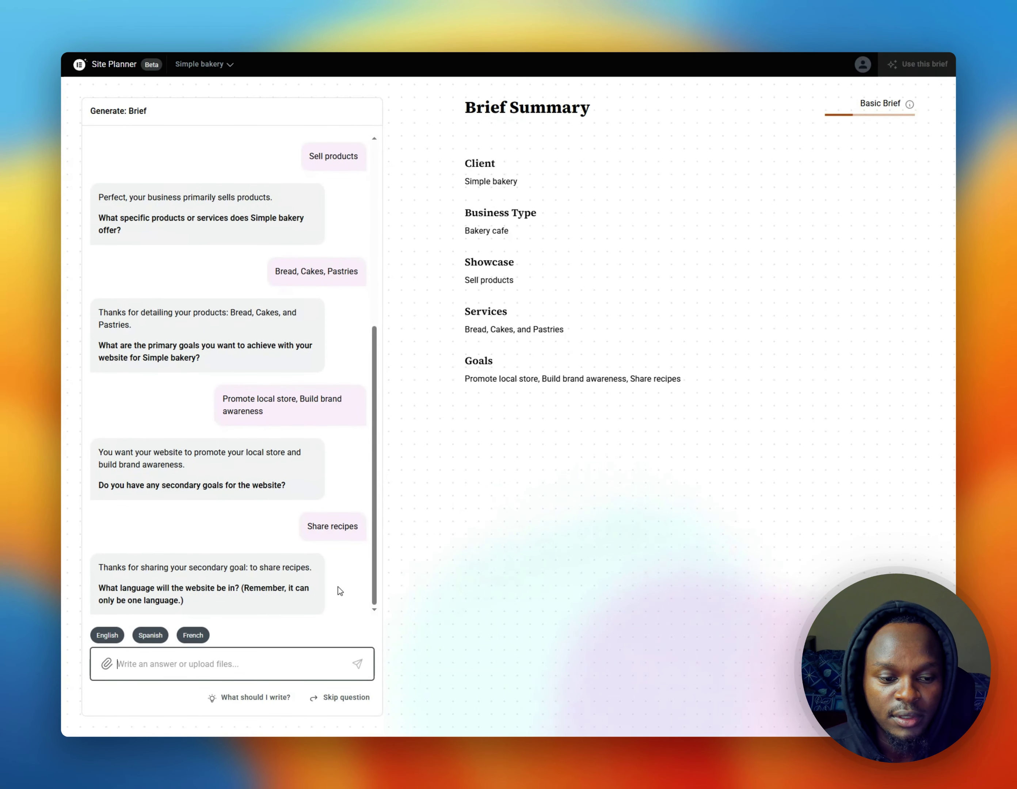
Set the site language to English and request the features "Online store, Contact form, Social media links"
left_click(107, 635)
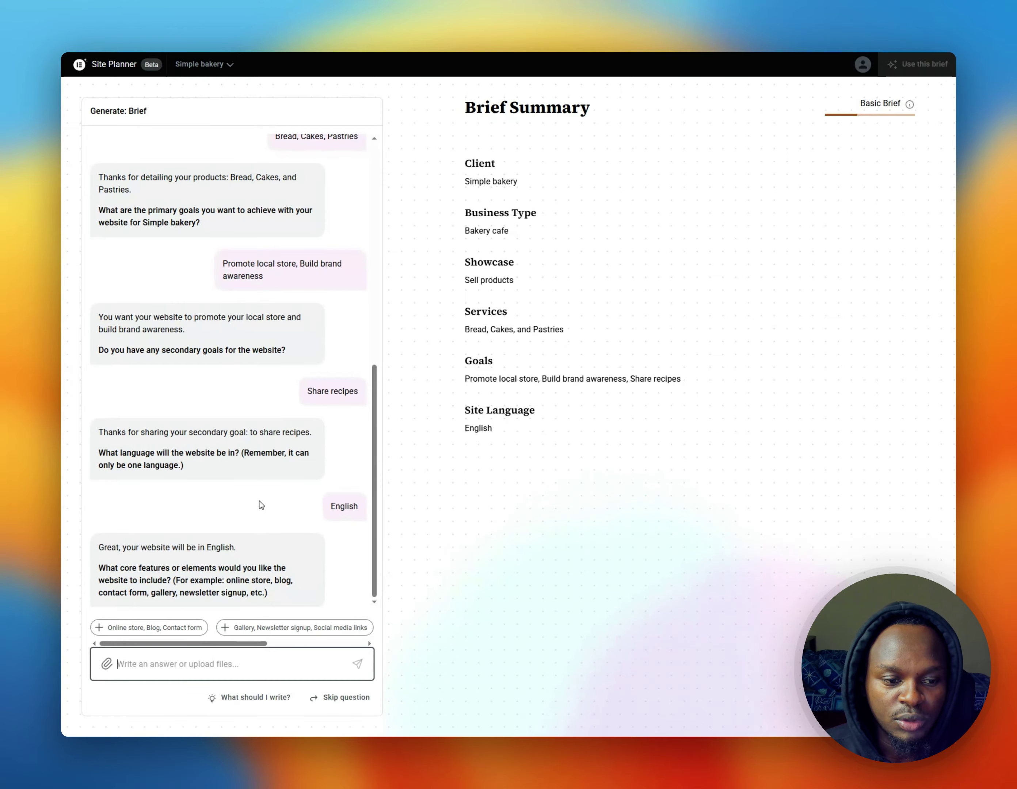
left_click_drag(241, 643, 358, 643)
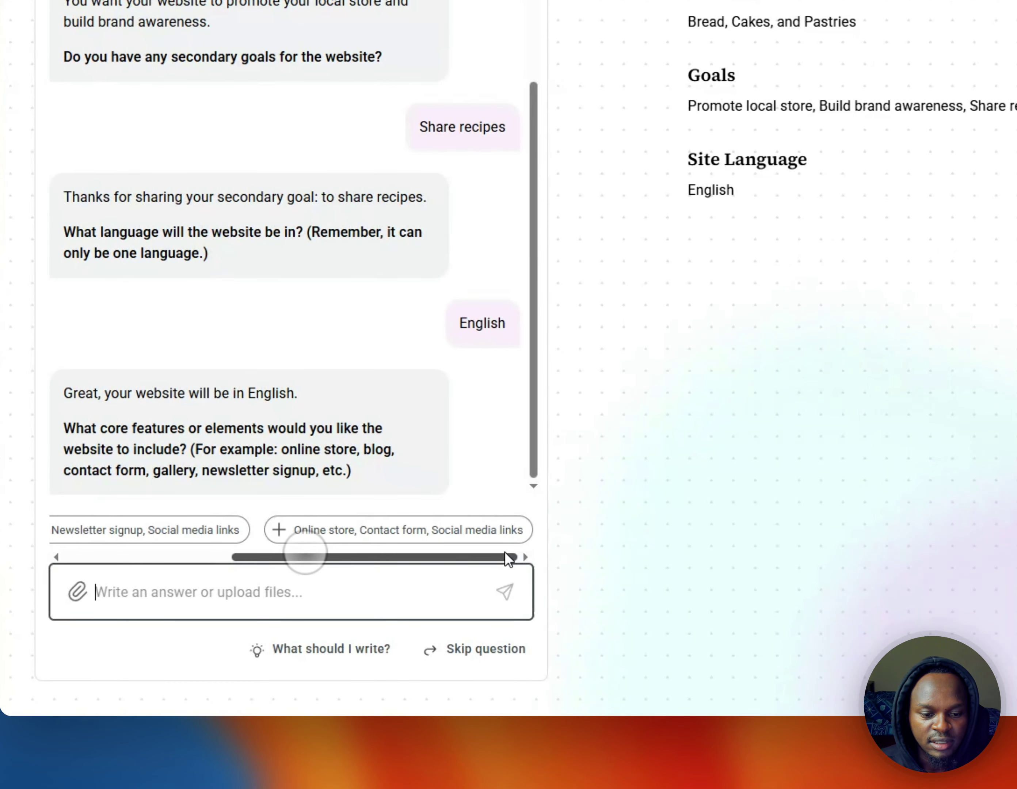
left_click(119, 557)
left_click(462, 561)
left_click(168, 564)
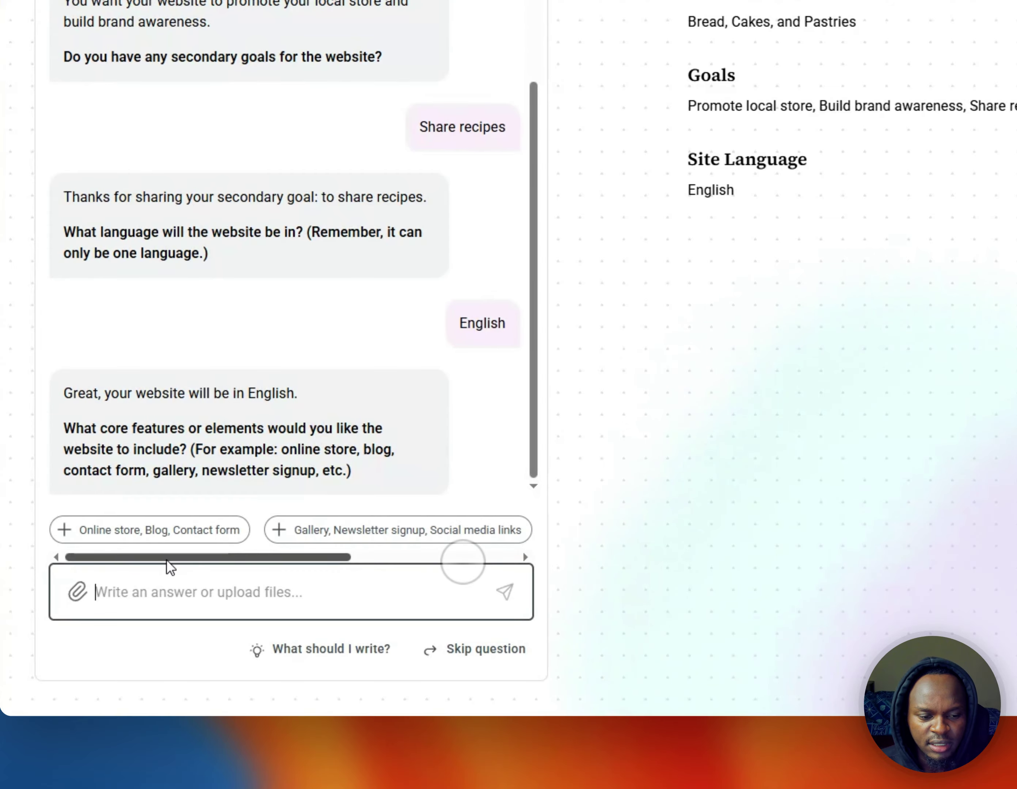
left_click(463, 559)
left_click(453, 529)
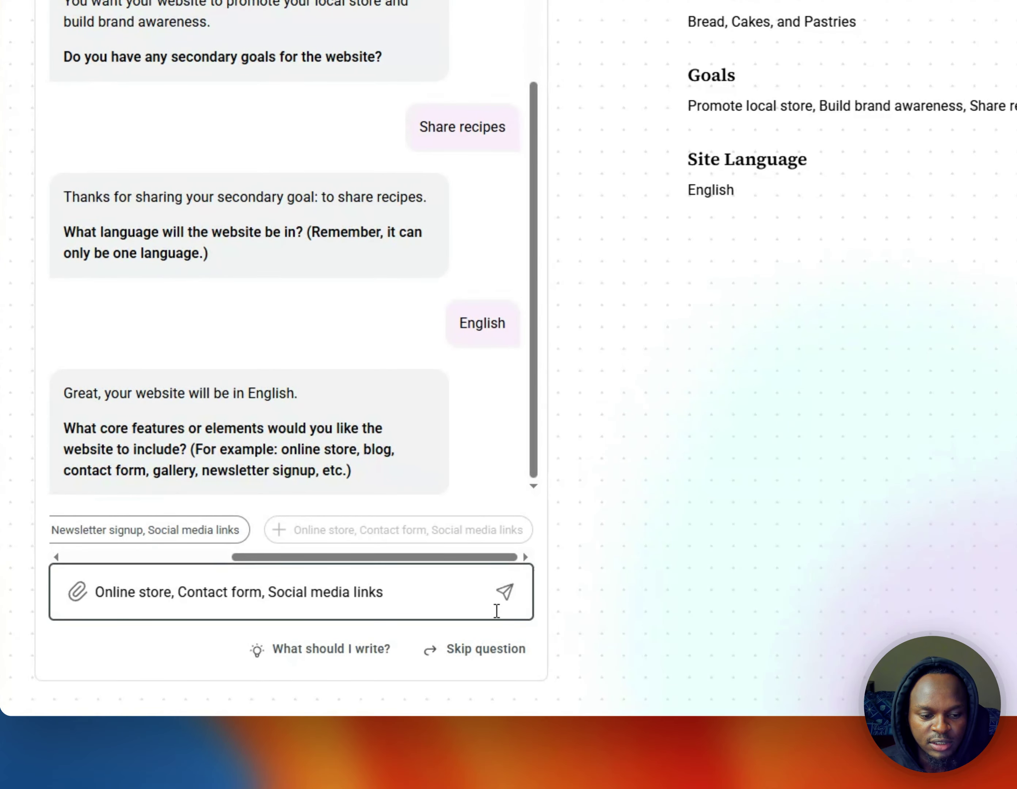
left_click(515, 604)
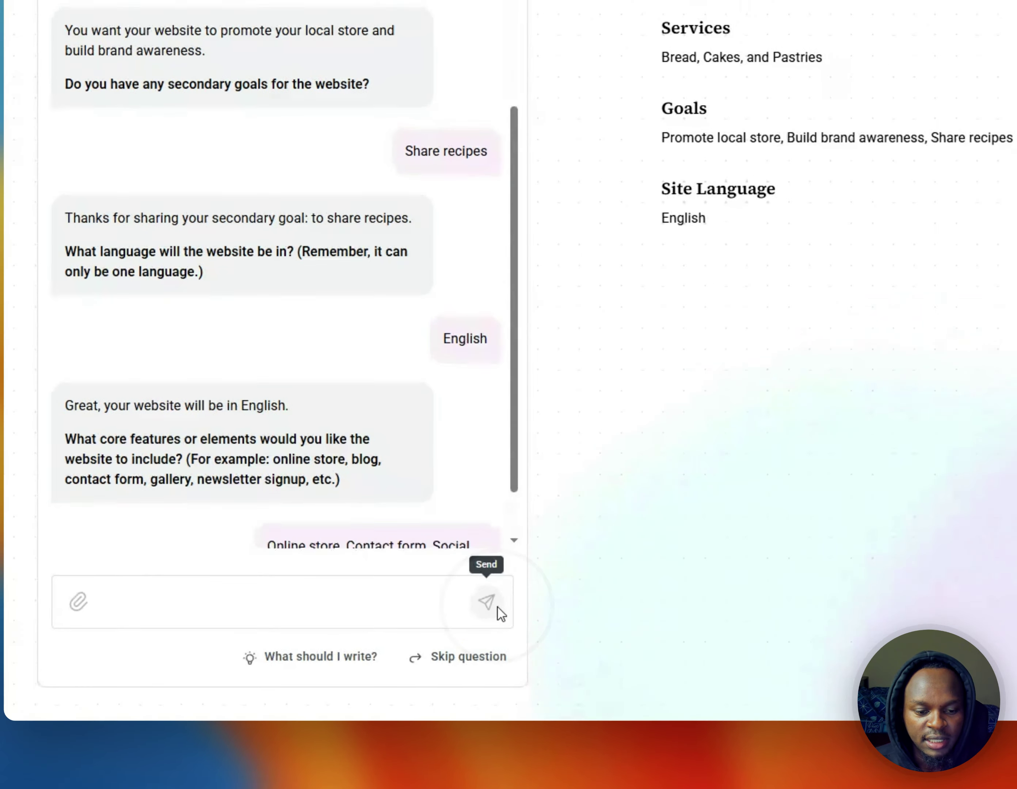
Choose a "Friendly and approachable" tone and submit the page list "Home, About Us, Shop, Contact"
left_click(140, 640)
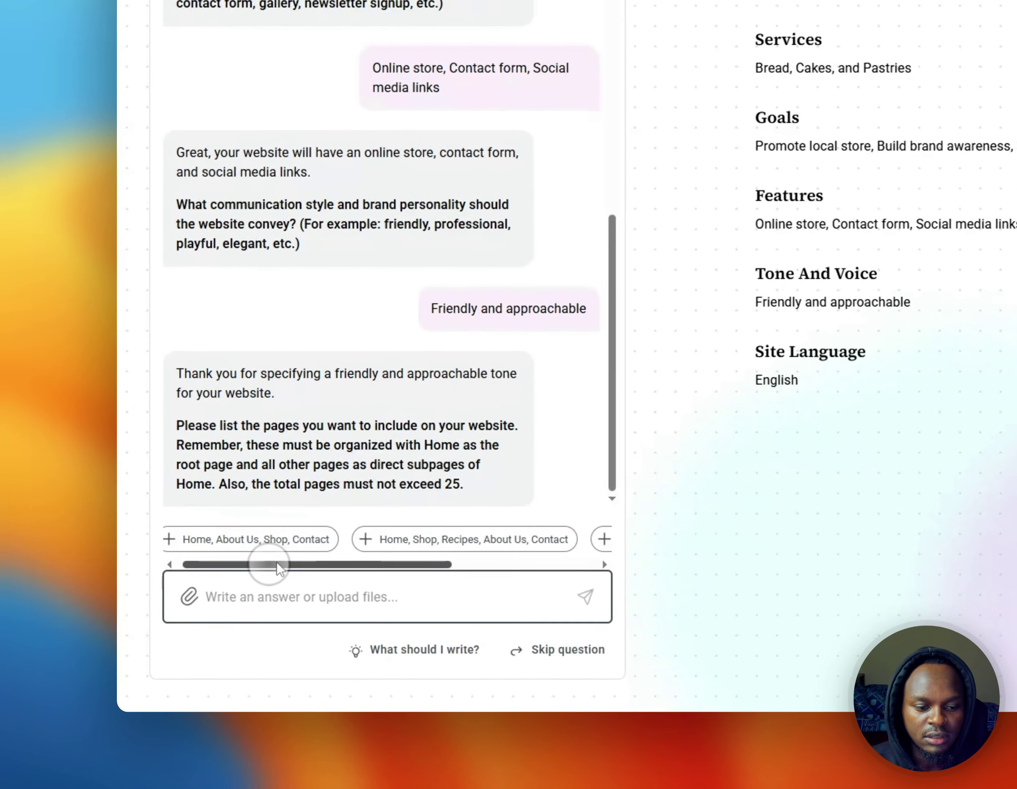
left_click_drag(156, 644, 228, 640)
left_click_drag(406, 547, 560, 556)
type("Home, About Us, Shop, Contact")
left_click(628, 582)
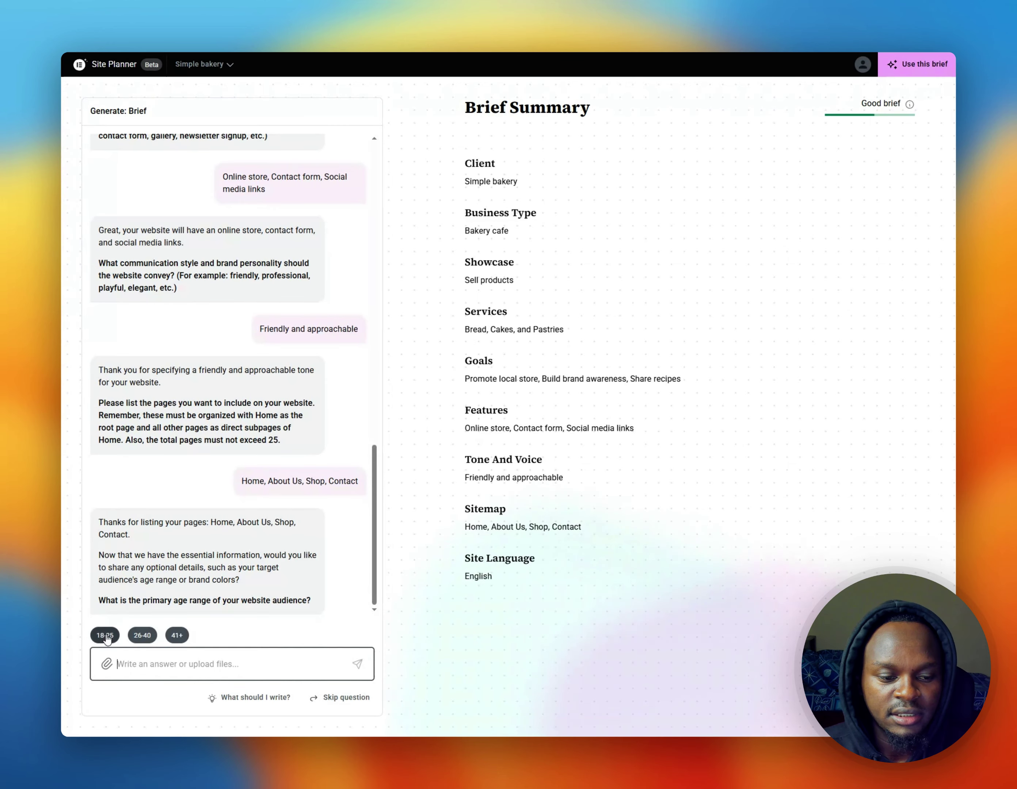
Set the audience age range to 26-40 and use the completed brief to generate the sitemap
left_click(143, 636)
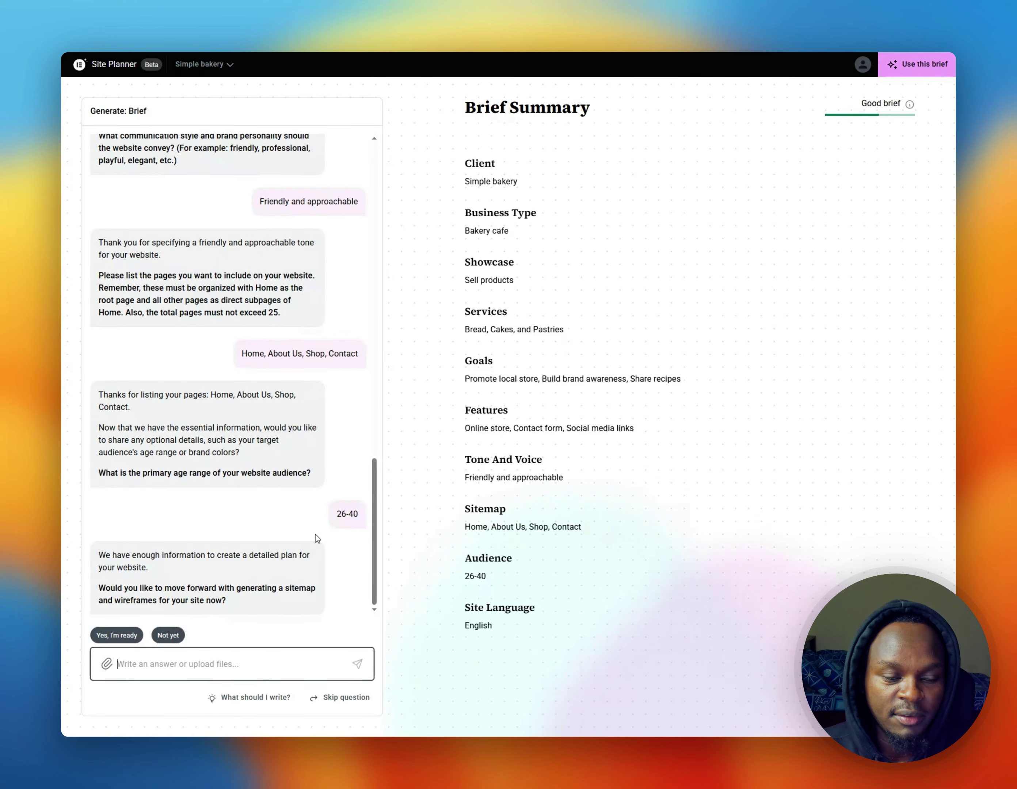
left_click(116, 635)
left_click(296, 617)
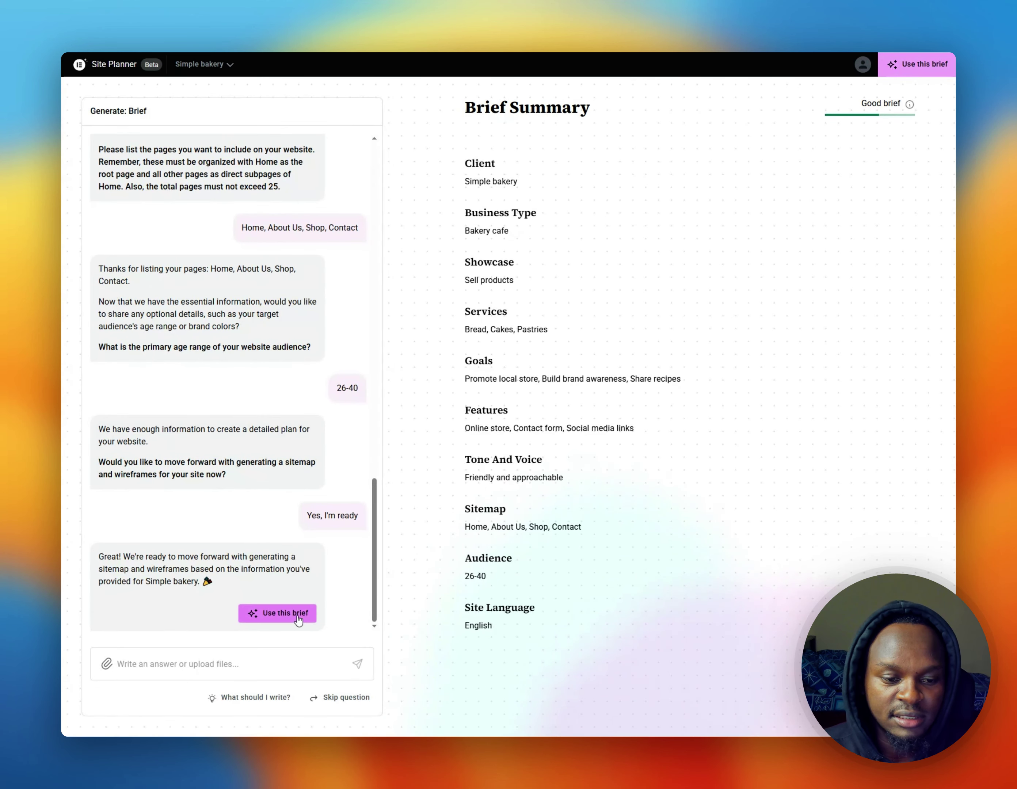
left_click(298, 616)
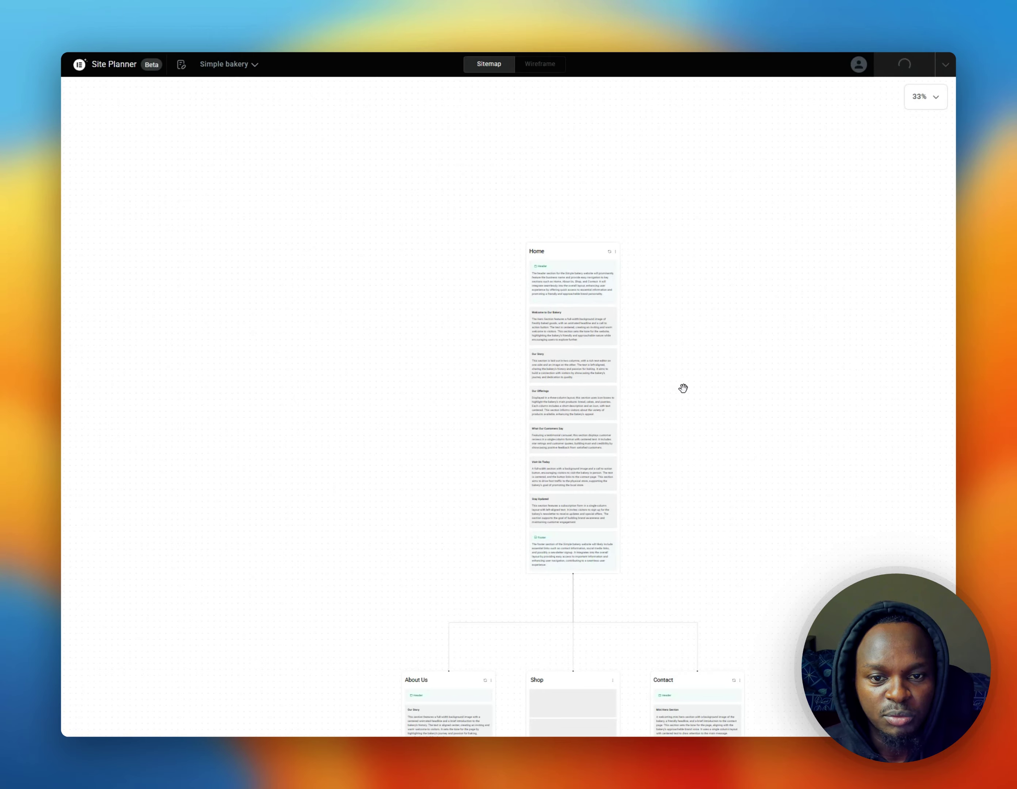
Review the generated sitemap from Home down to the About Us, Shop and Contact pages, including the Shop page's options
left_click_drag(700, 428, 603, 342)
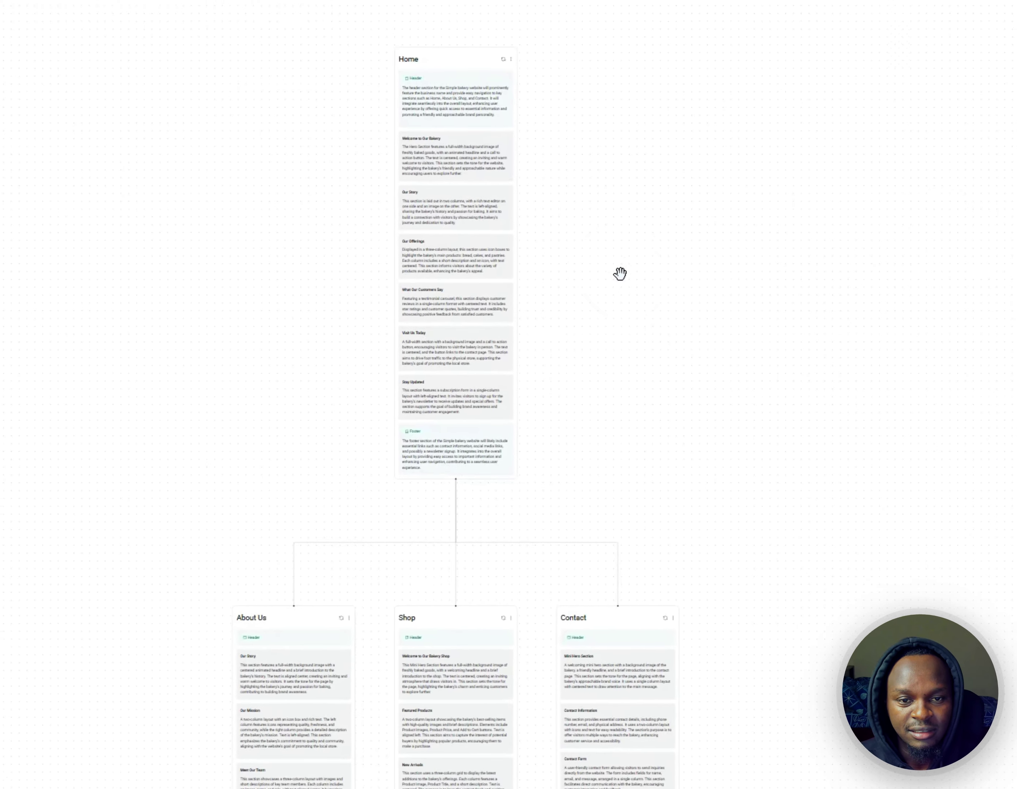
left_click(584, 306)
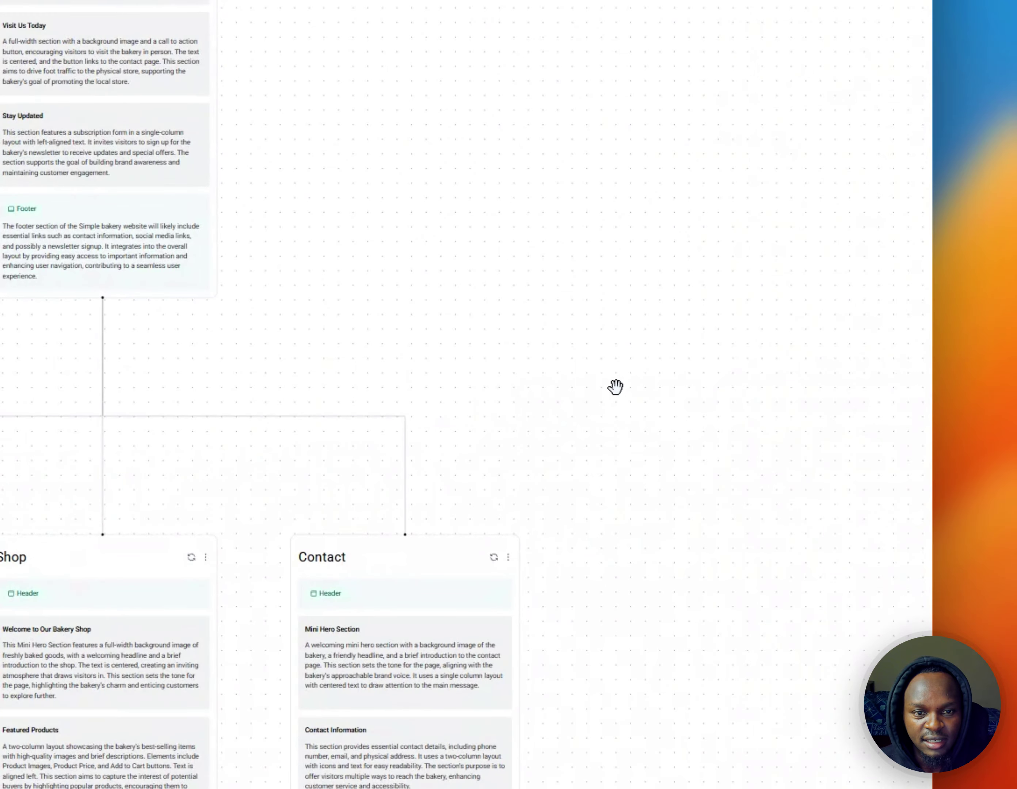
left_click_drag(602, 402, 645, 337)
left_click_drag(672, 595, 671, 450)
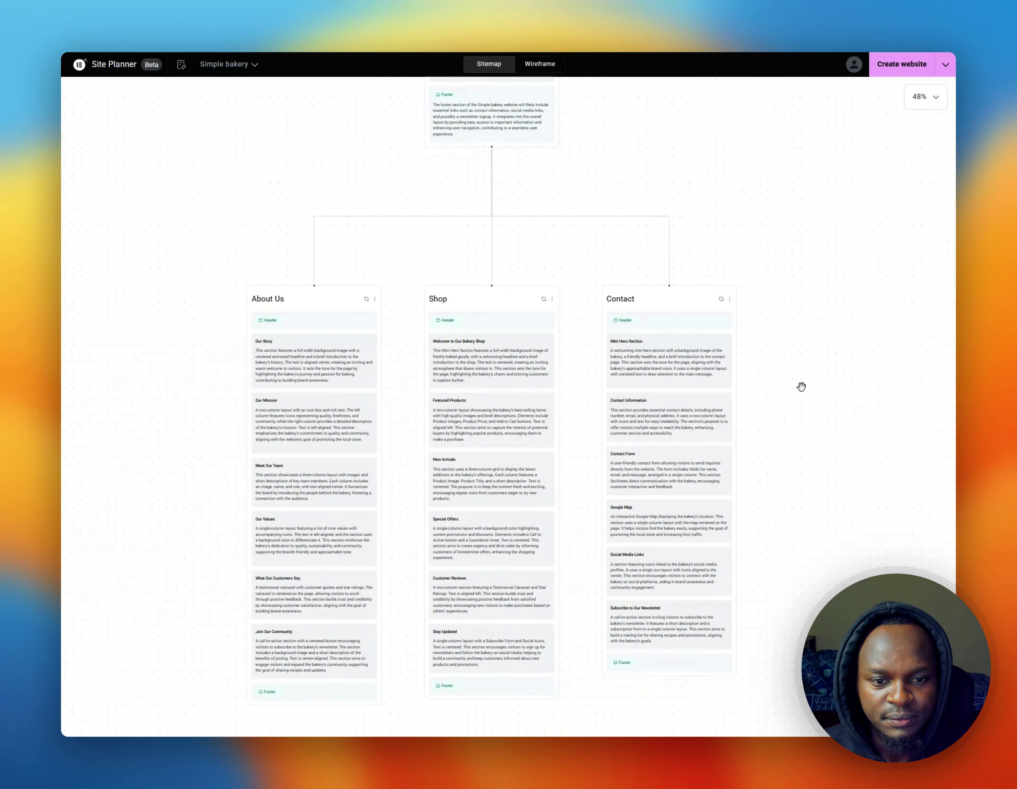
left_click(552, 299)
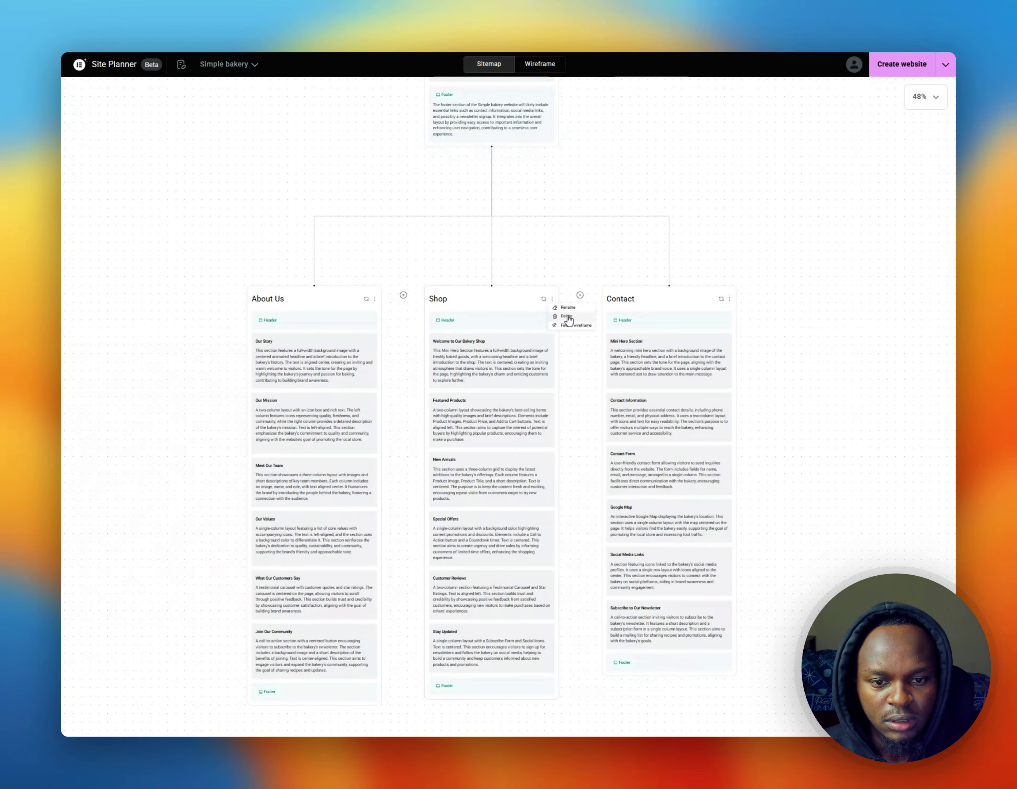
left_click_drag(846, 305, 820, 379)
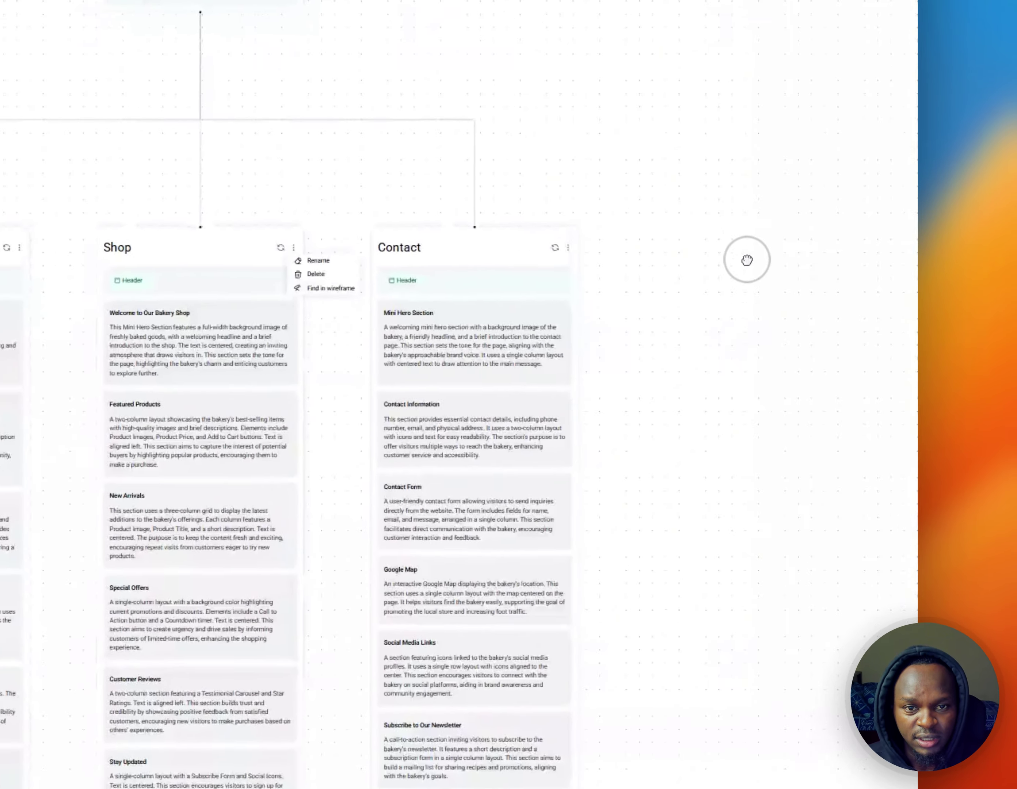
Examine the Home page's sections in the sitemap, from the header to the footer
left_click_drag(691, 370, 648, 206)
left_click_drag(540, 397, 486, 544)
left_click_drag(448, 383, 484, 705)
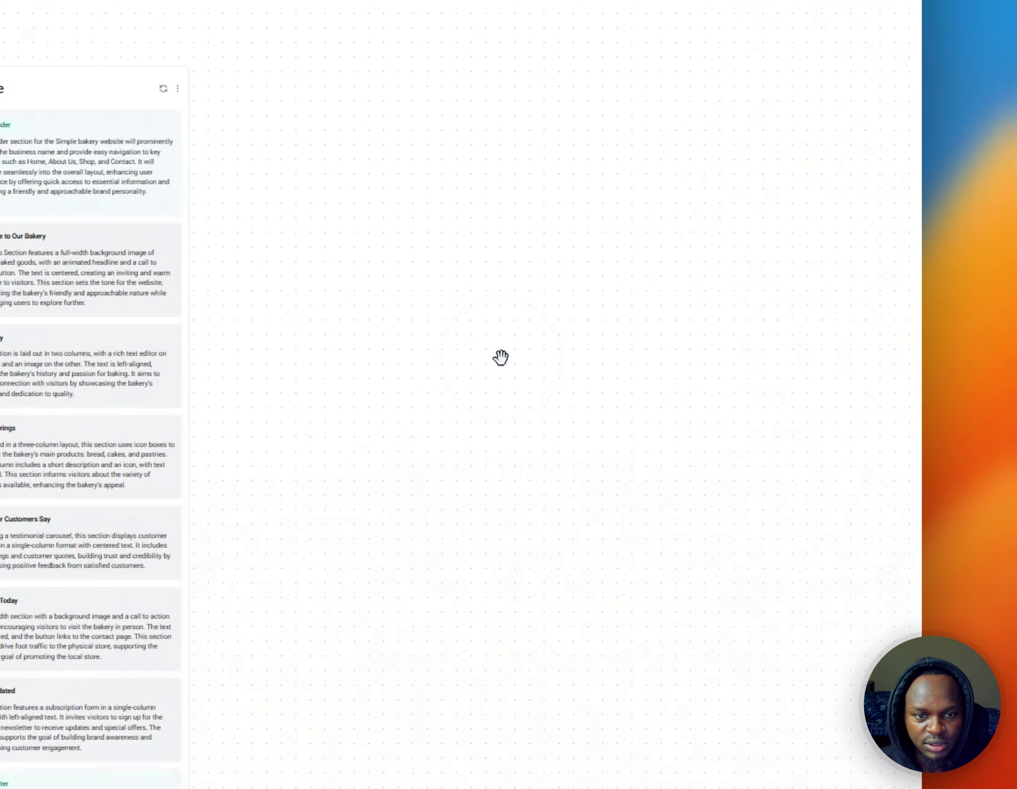
left_click_drag(497, 298, 496, 451)
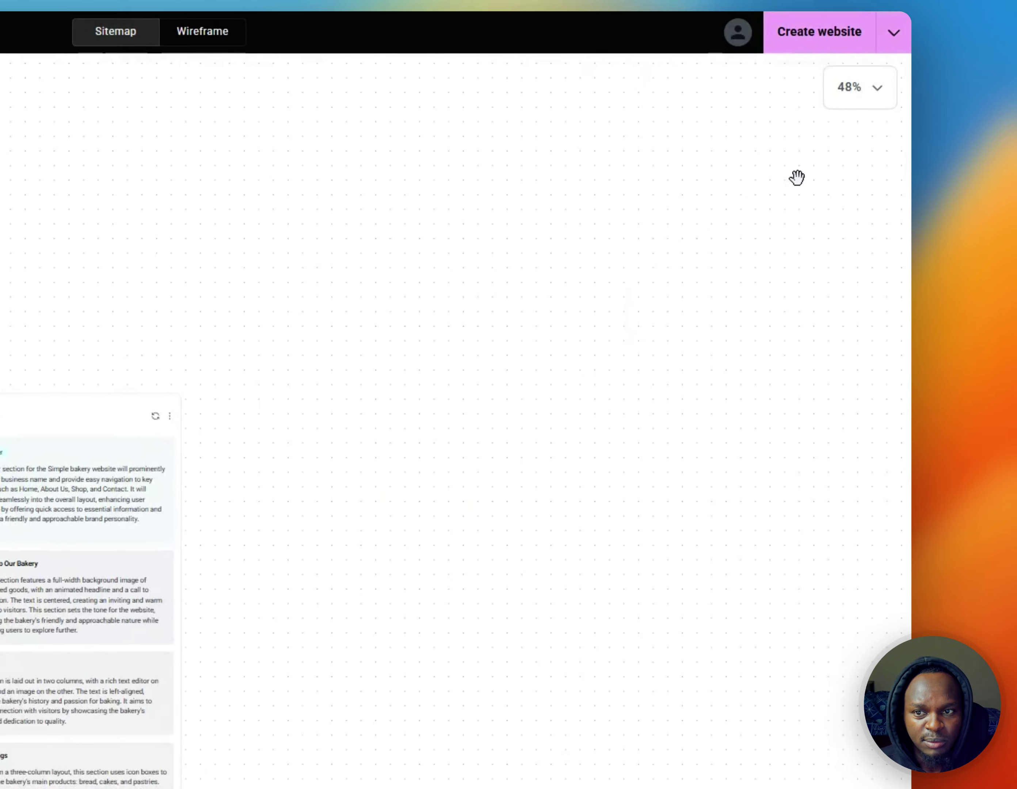
left_click(840, 171)
left_click(832, 198)
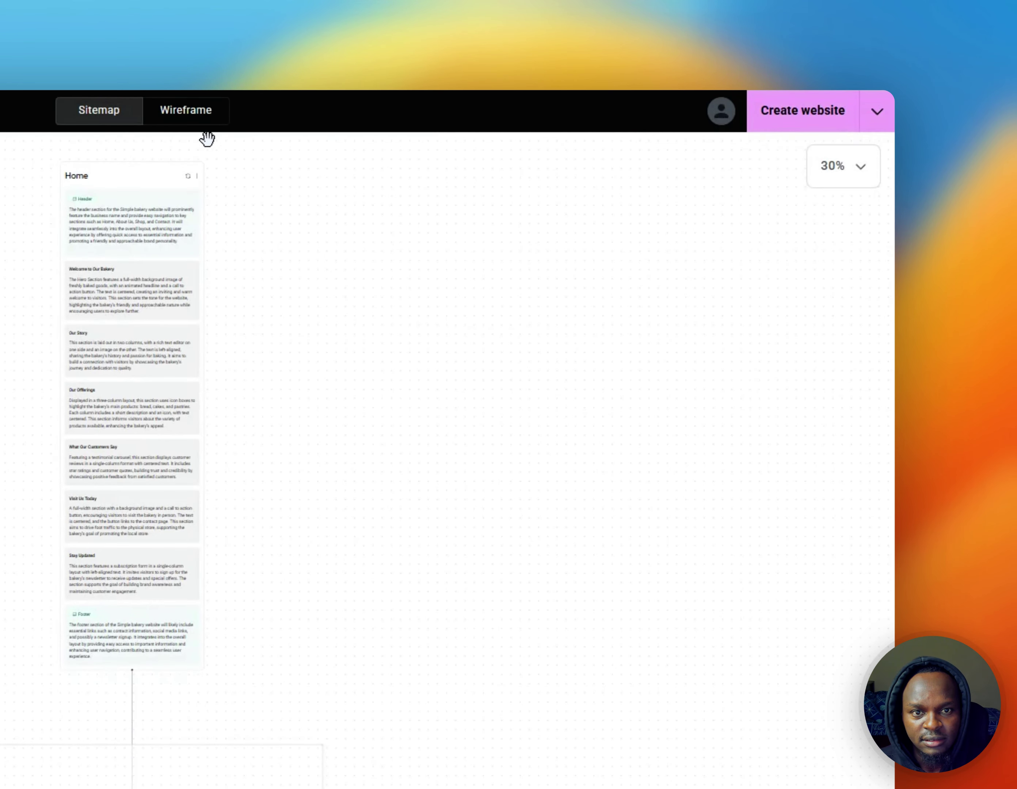
left_click_drag(225, 287, 286, 431)
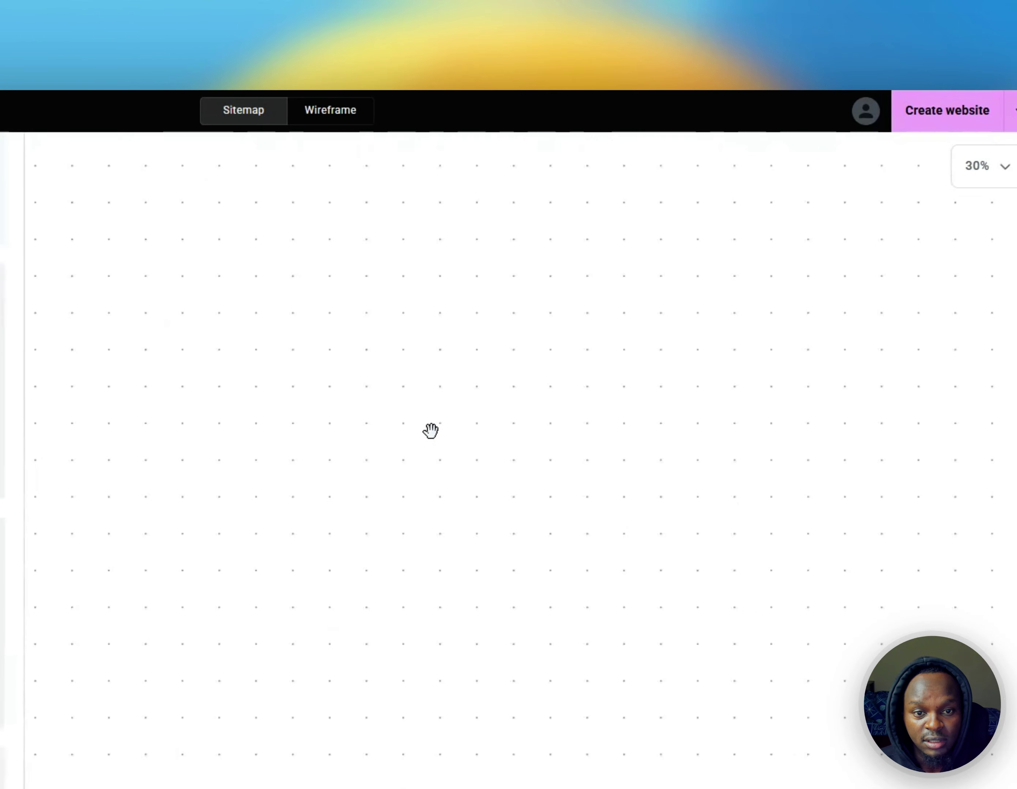
left_click_drag(431, 431, 995, 667)
left_click_drag(760, 565, 432, 669)
left_click_drag(441, 498, 508, 568)
scroll(489, 660, "down", 5)
left_click_drag(504, 654, 314, 247)
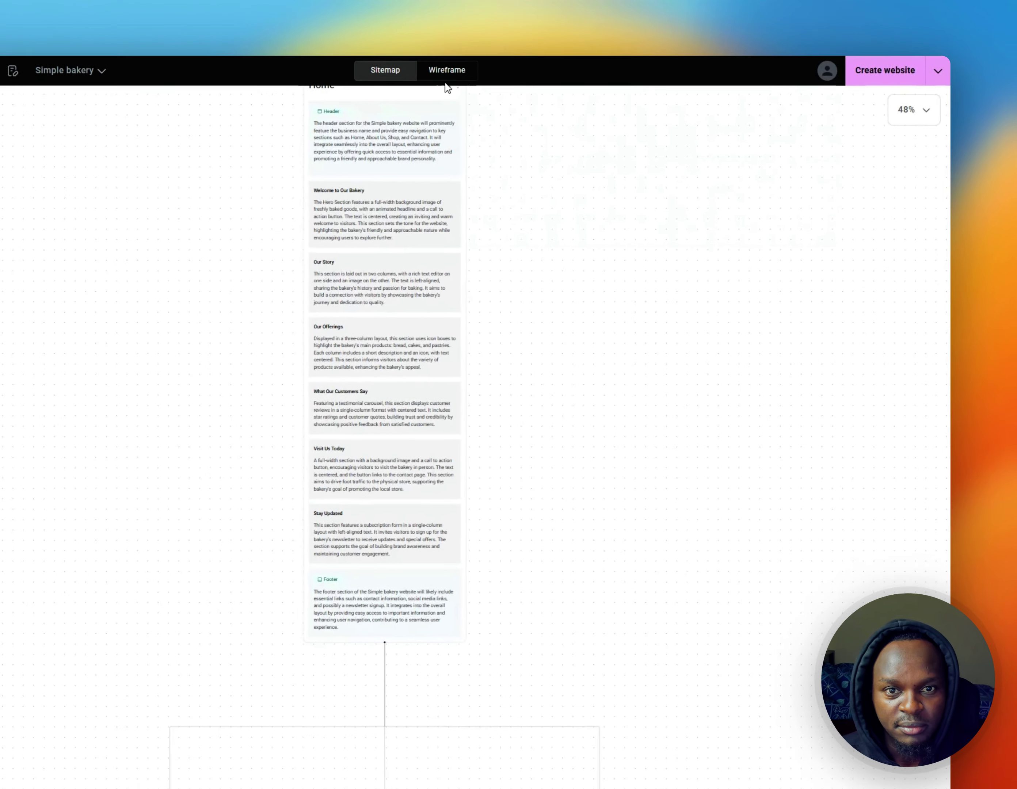
Show the site plan as a wireframe and dismiss the tip about customizing colors, fonts and logo
left_click(446, 71)
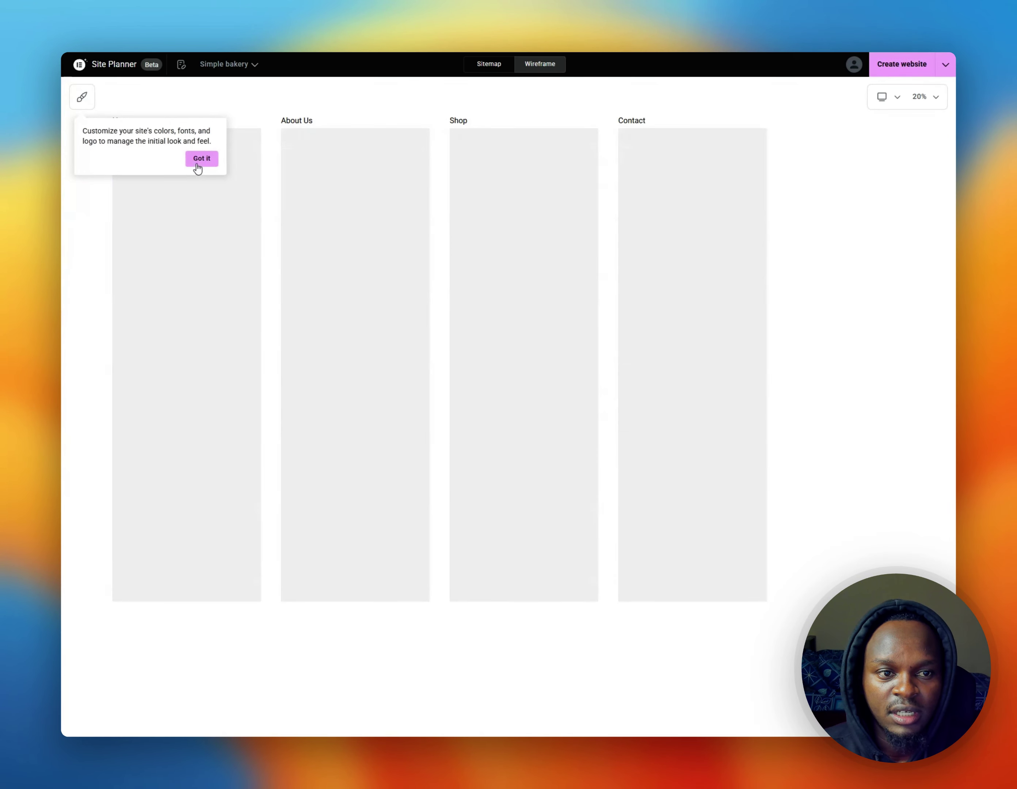
left_click(201, 159)
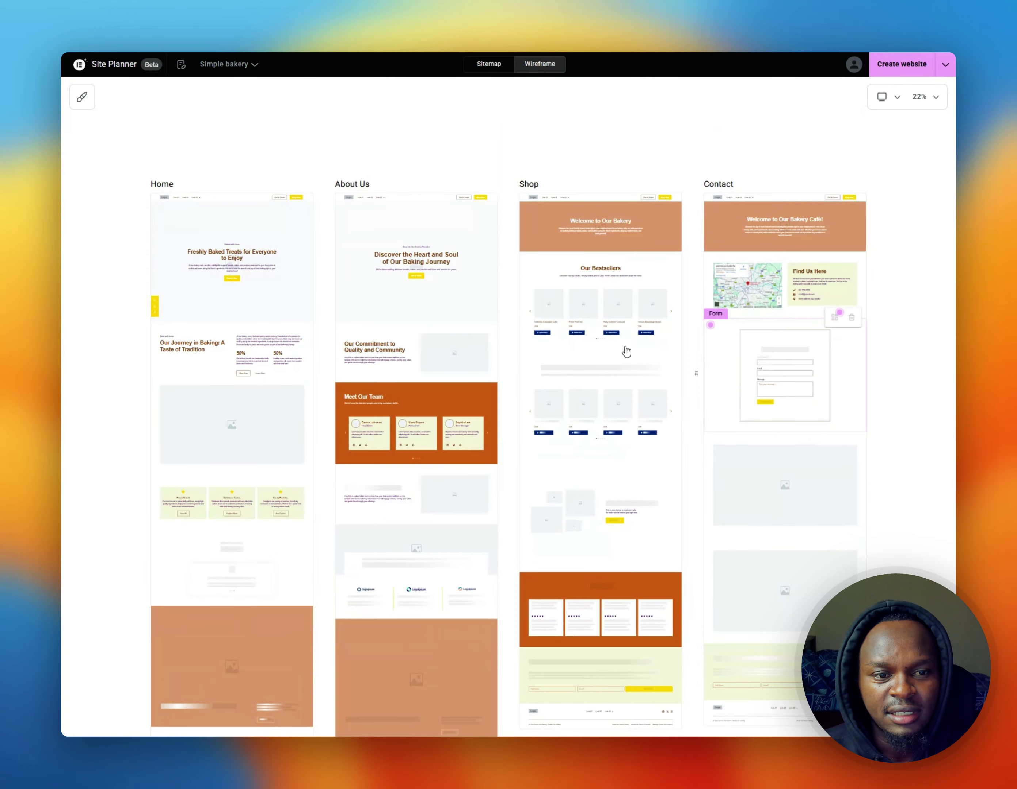
Inspect the wireframe's style settings for colors, fonts and logo, and the additional options for creating the website
left_click(83, 106)
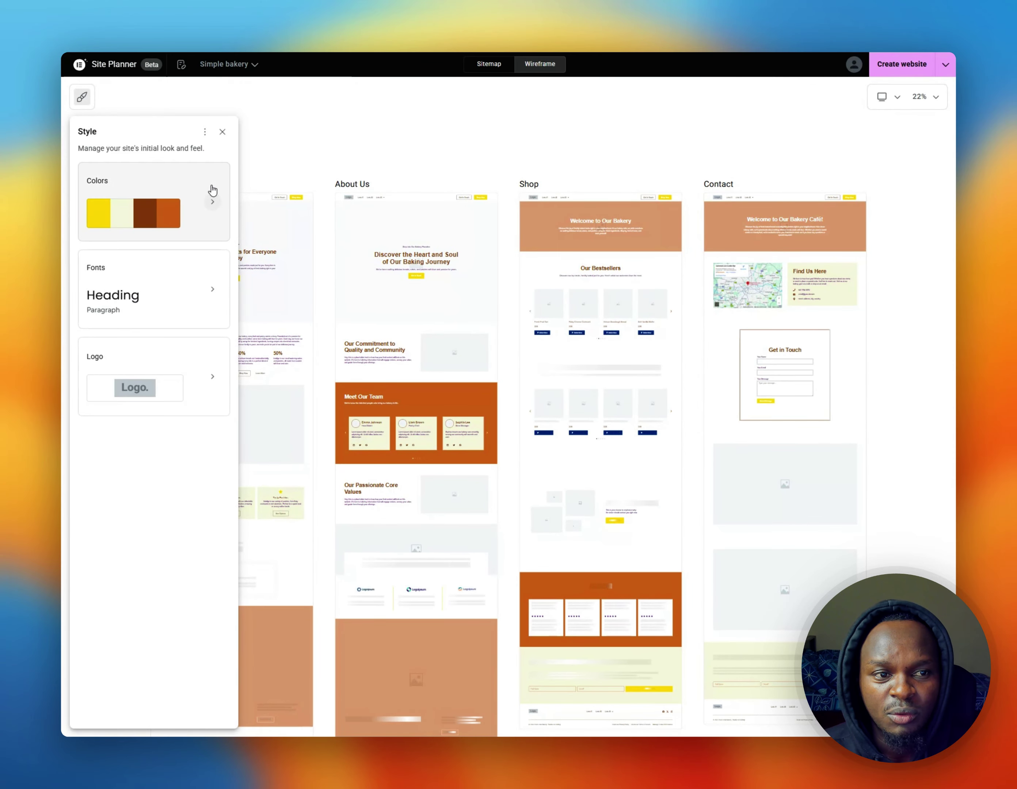
left_click(222, 131)
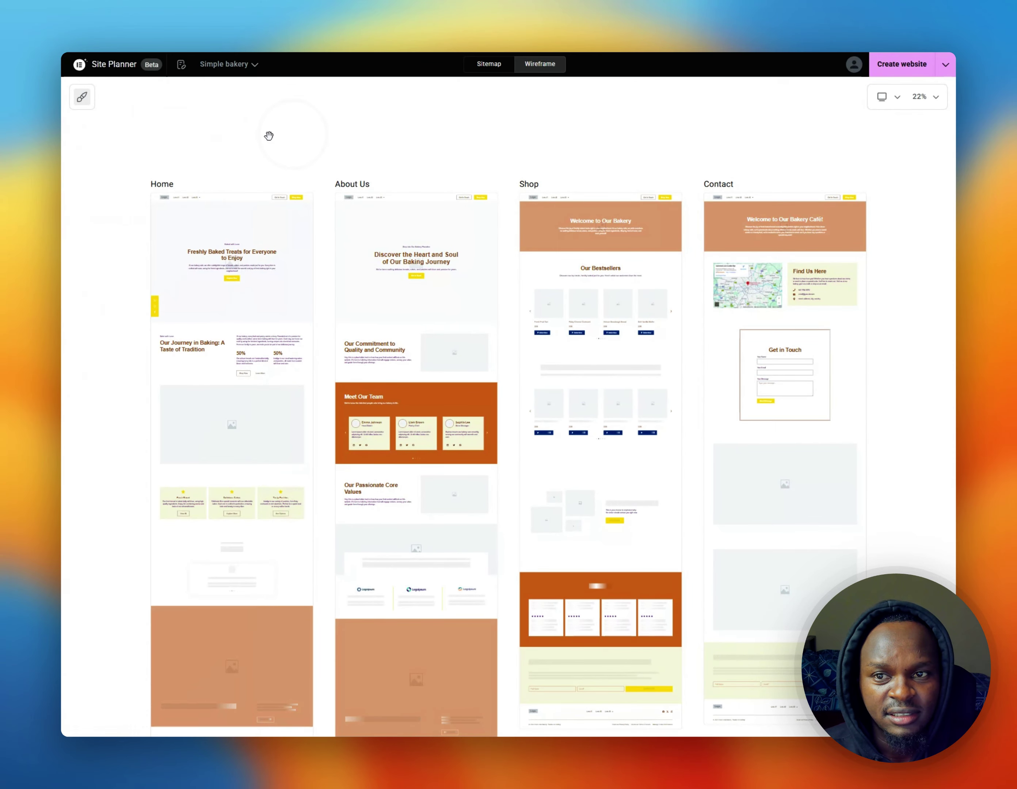
left_click(945, 65)
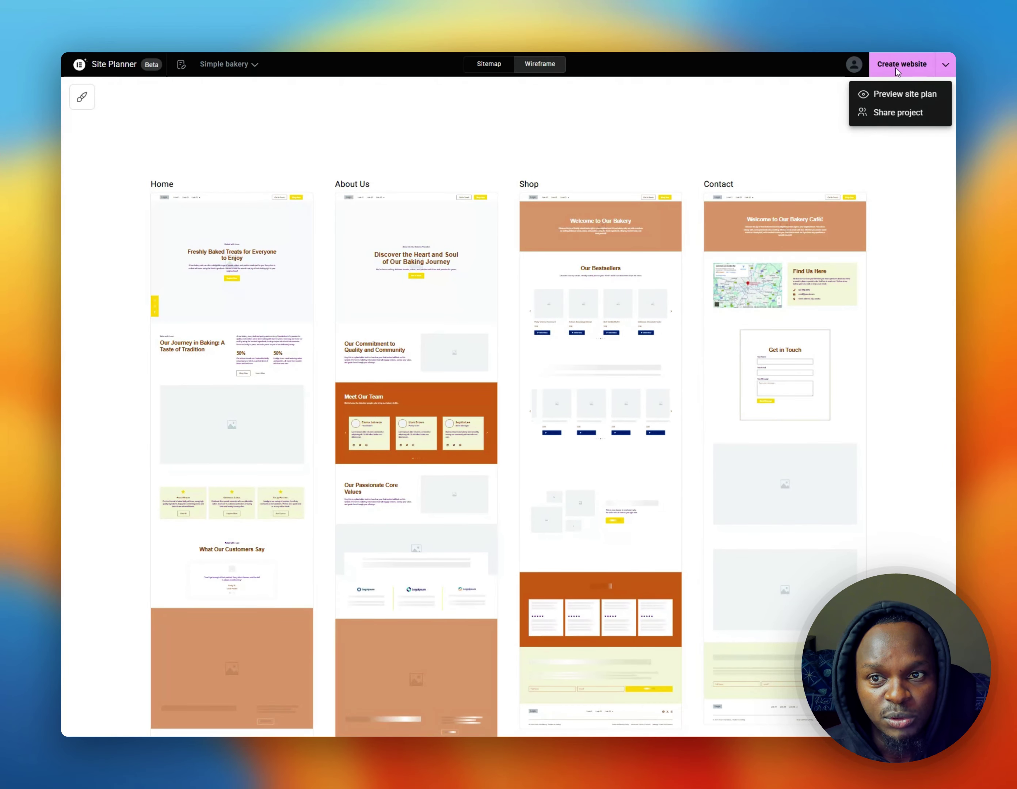
left_click(741, 116)
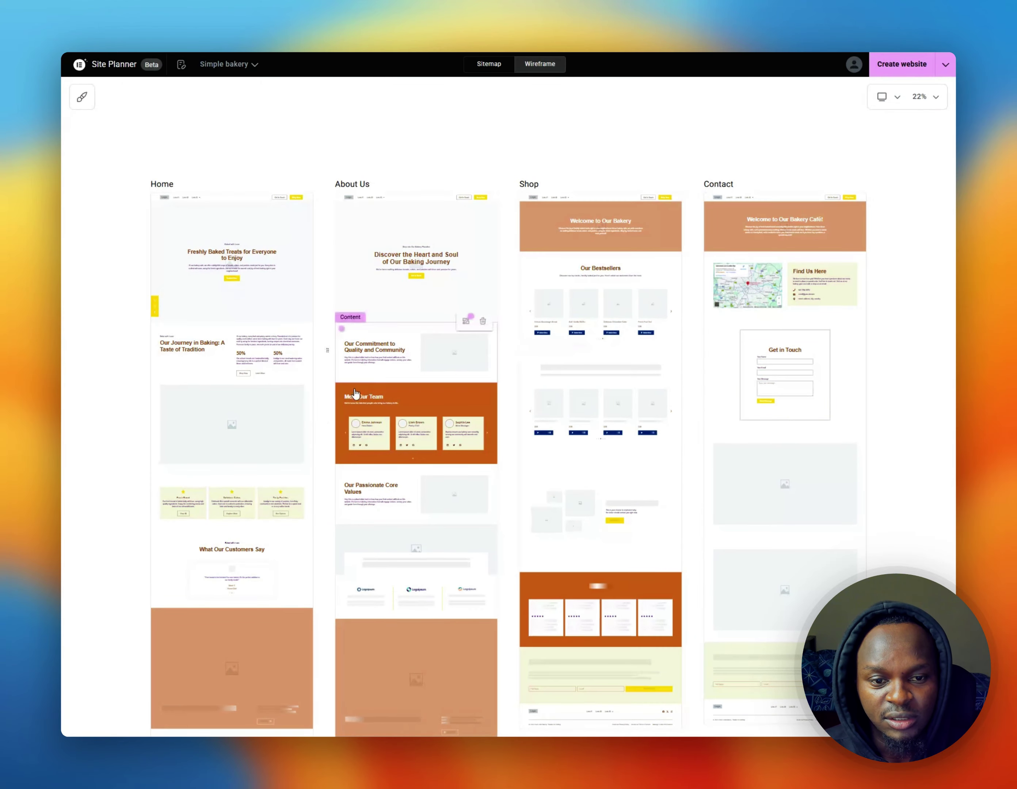
Examine the wireframes of the Home, About Us, Shop and Contact pages down to their footers, including the customer testimonials
scroll(454, 367, "down", 5)
scroll(454, 367, "down", 4)
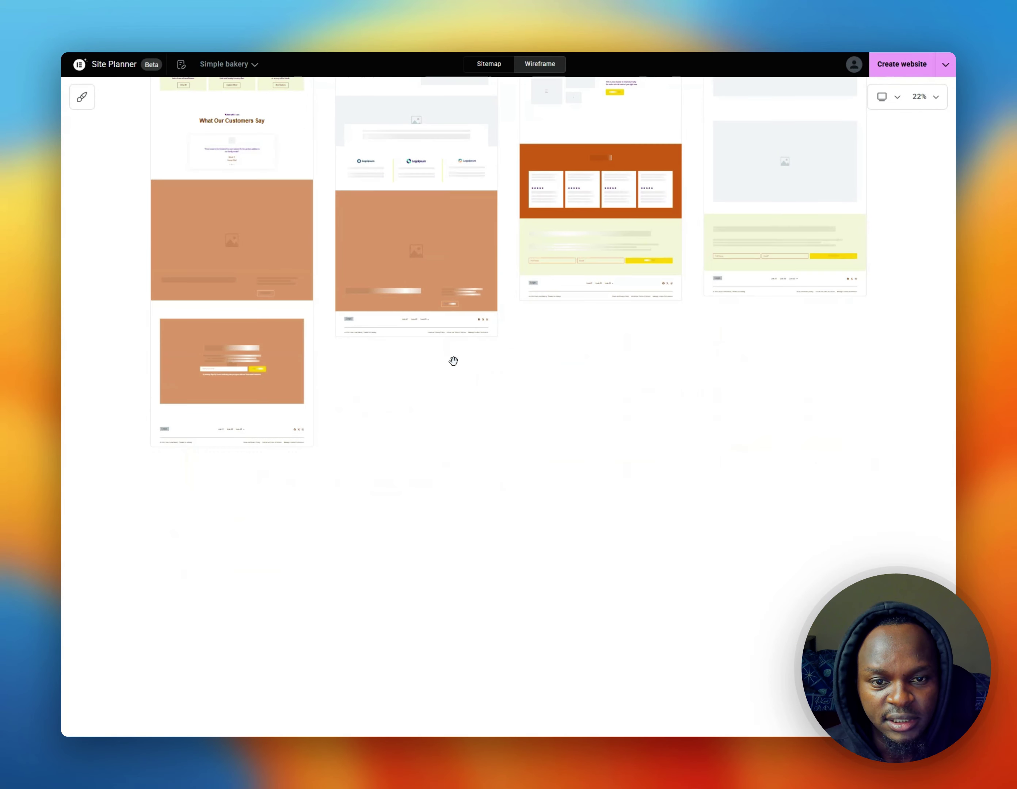
scroll(454, 367, "up", 6)
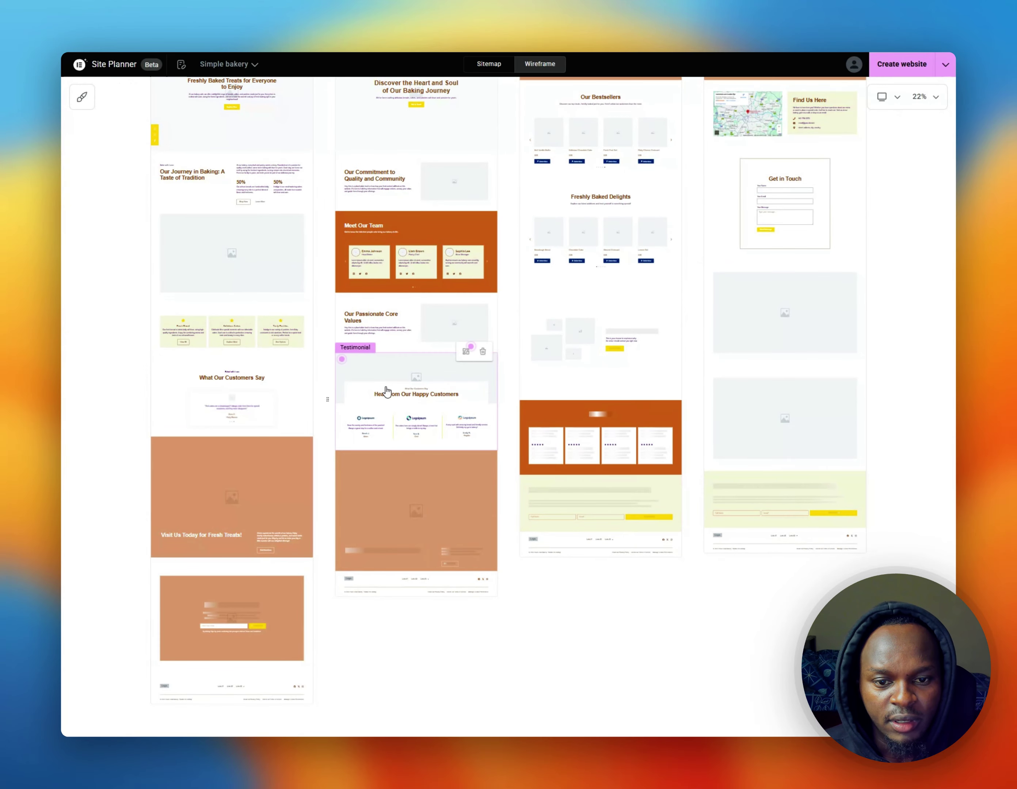
scroll(920, 557, "up", 2)
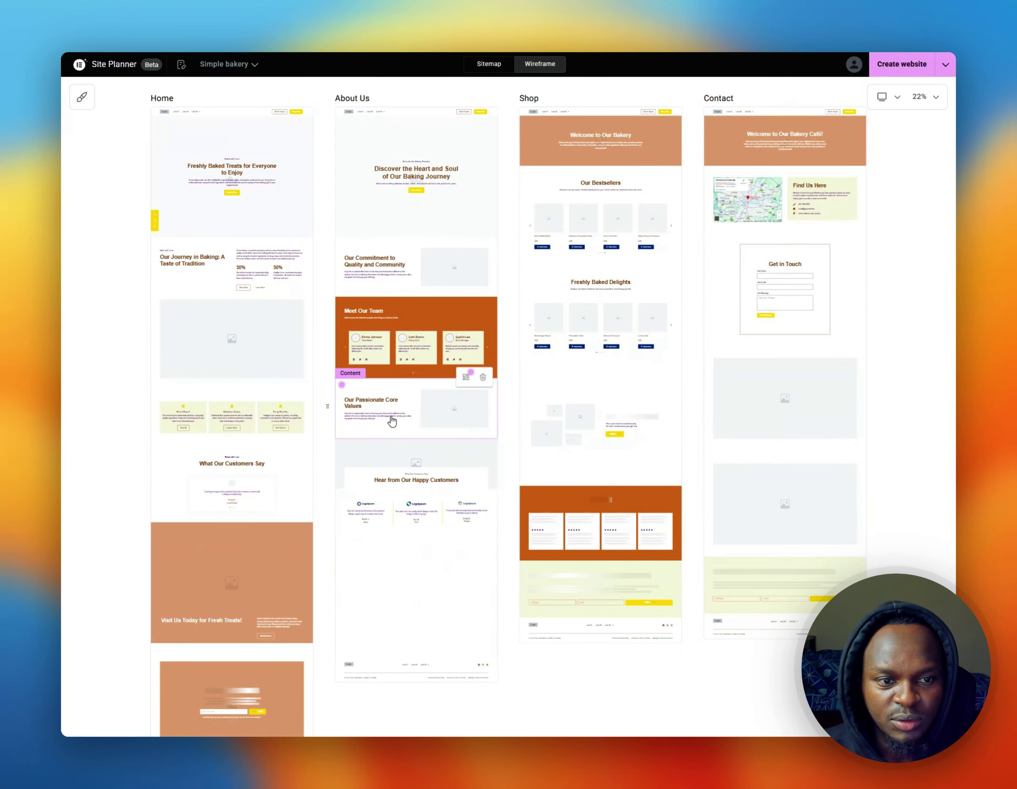
scroll(518, 414, "down", 2)
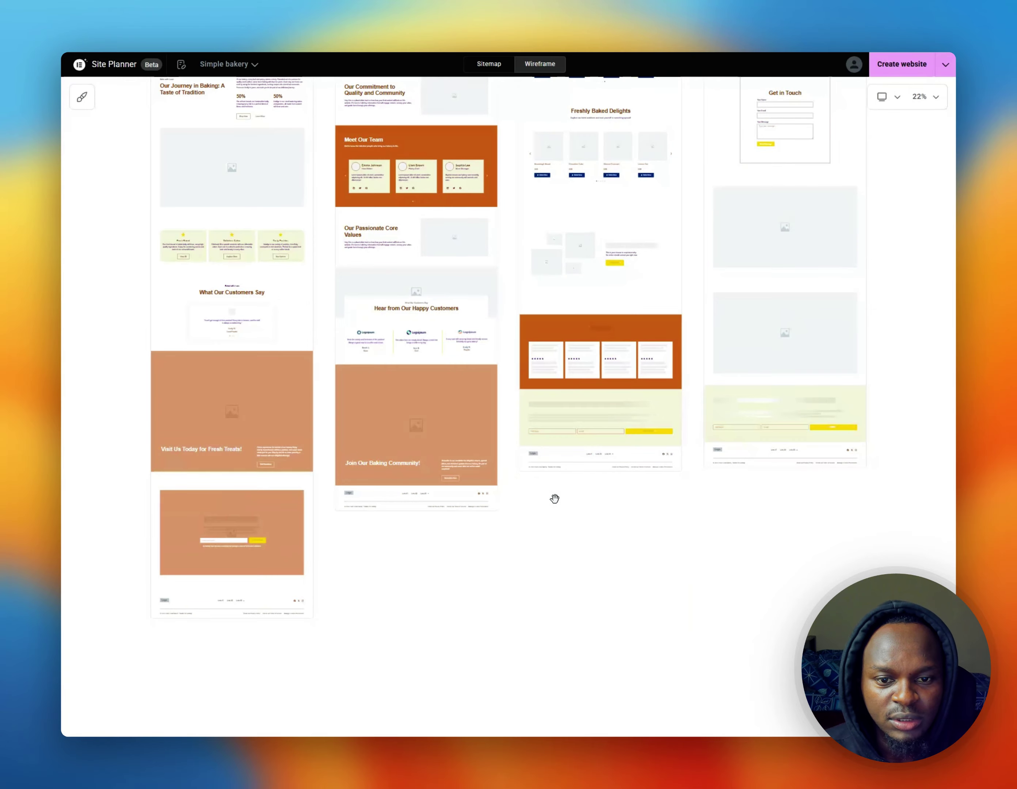
scroll(553, 495, "up", 4)
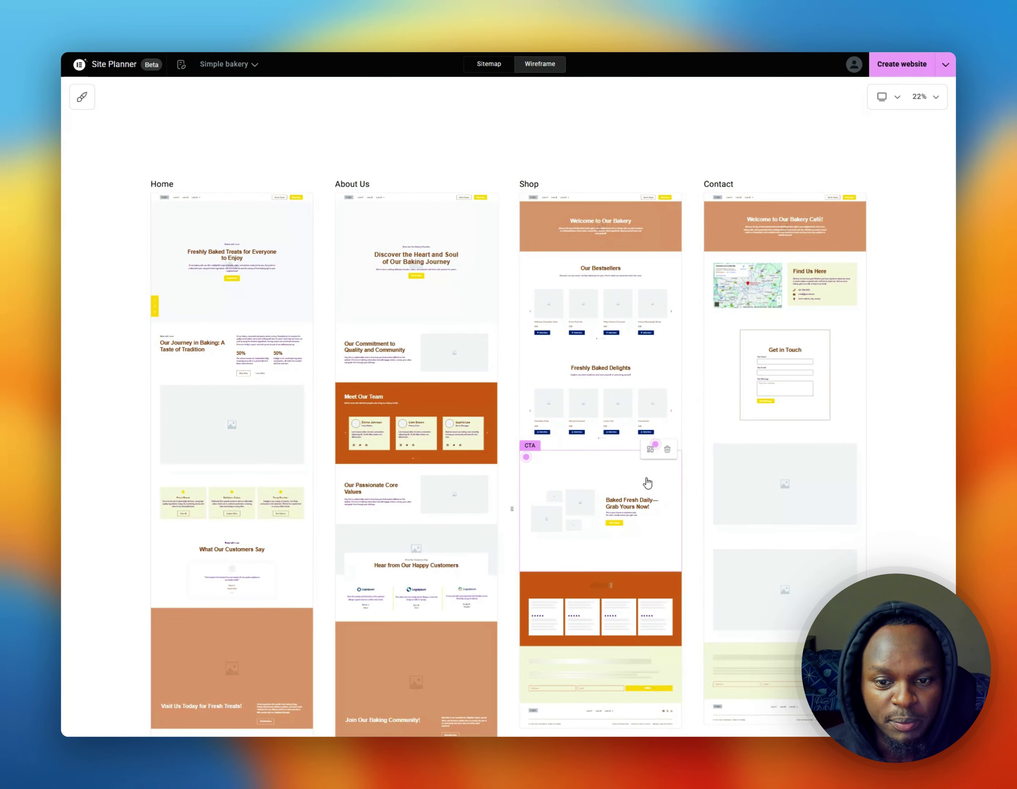
scroll(893, 404, "down", 2)
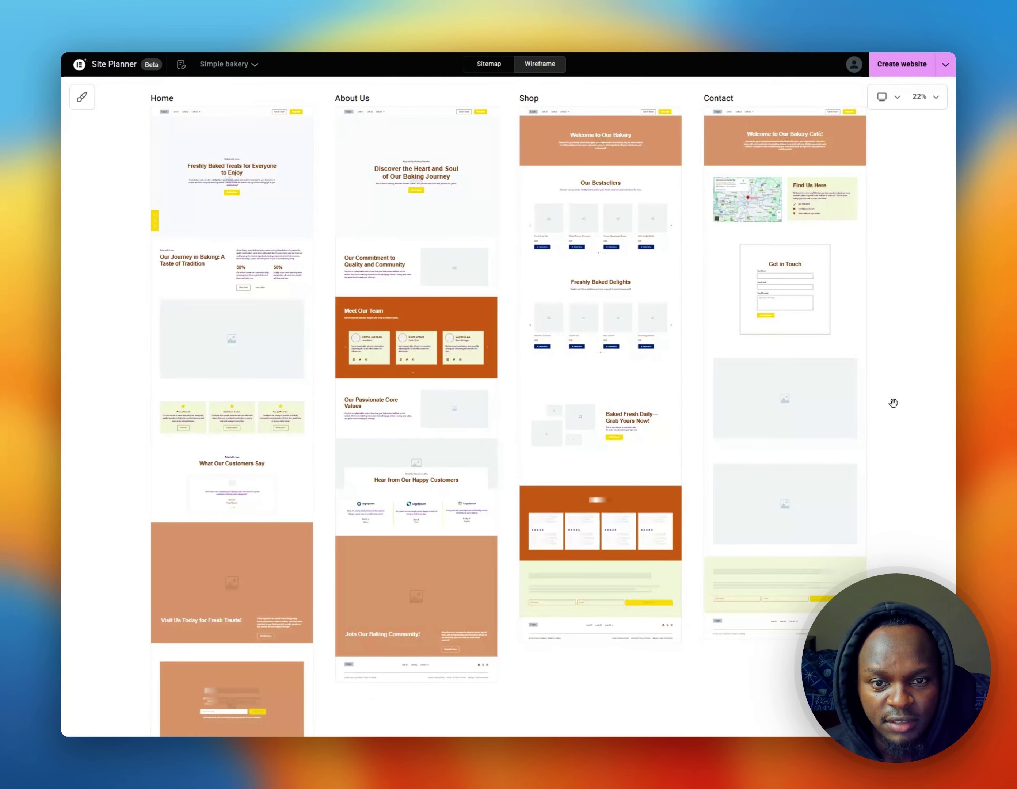
scroll(893, 403, "down", 2)
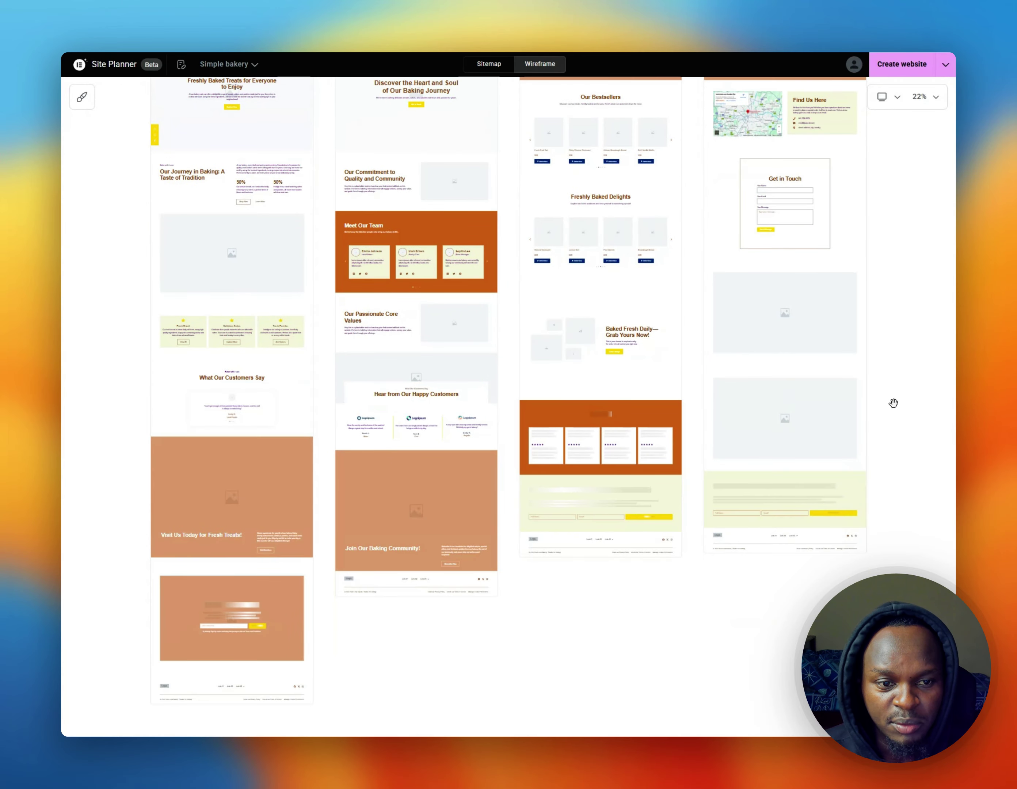
scroll(192, 420, "up", 10)
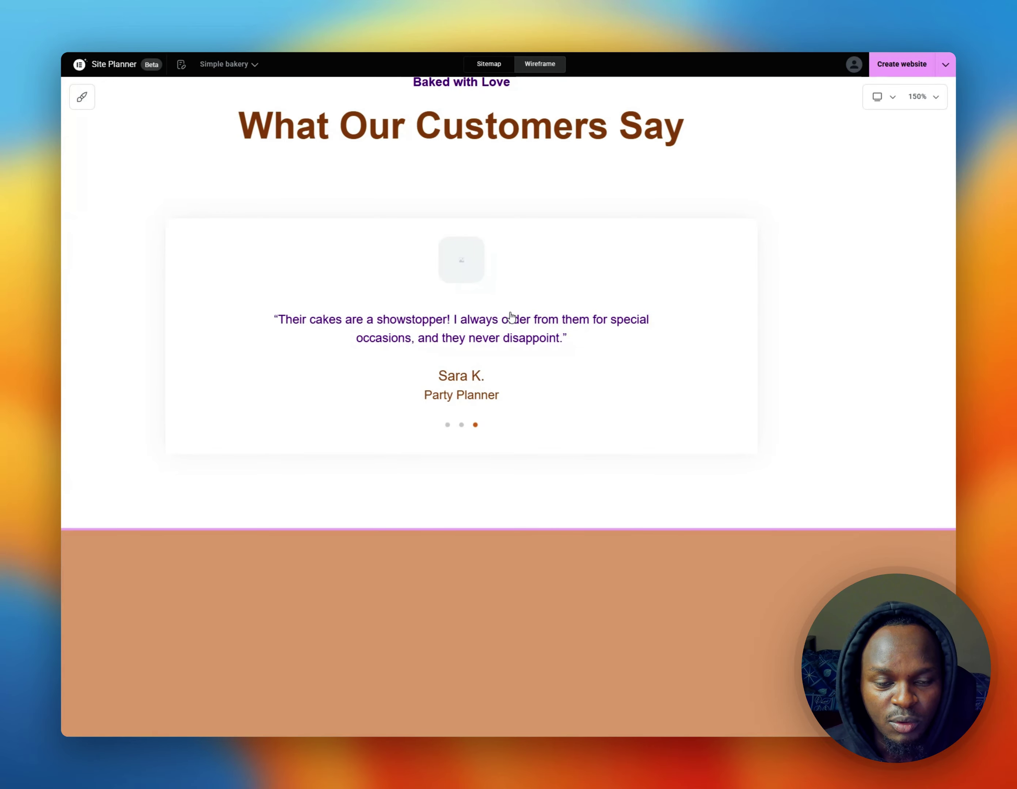
scroll(526, 318, "down", 10)
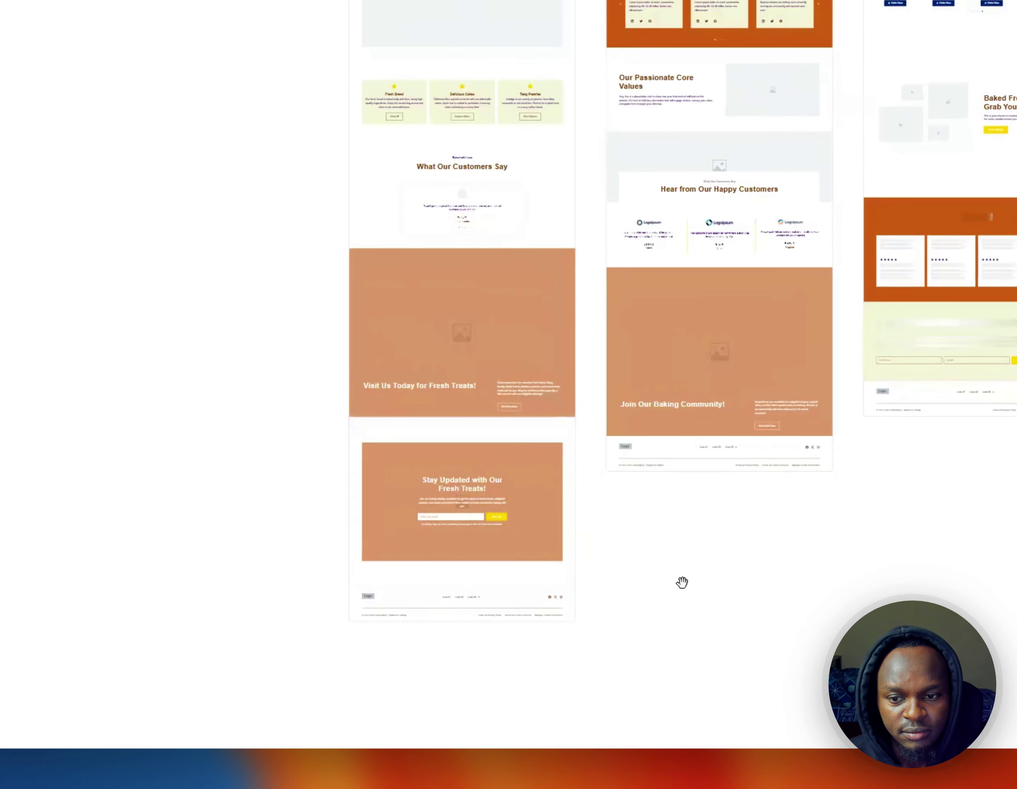
scroll(496, 571, "right", 10)
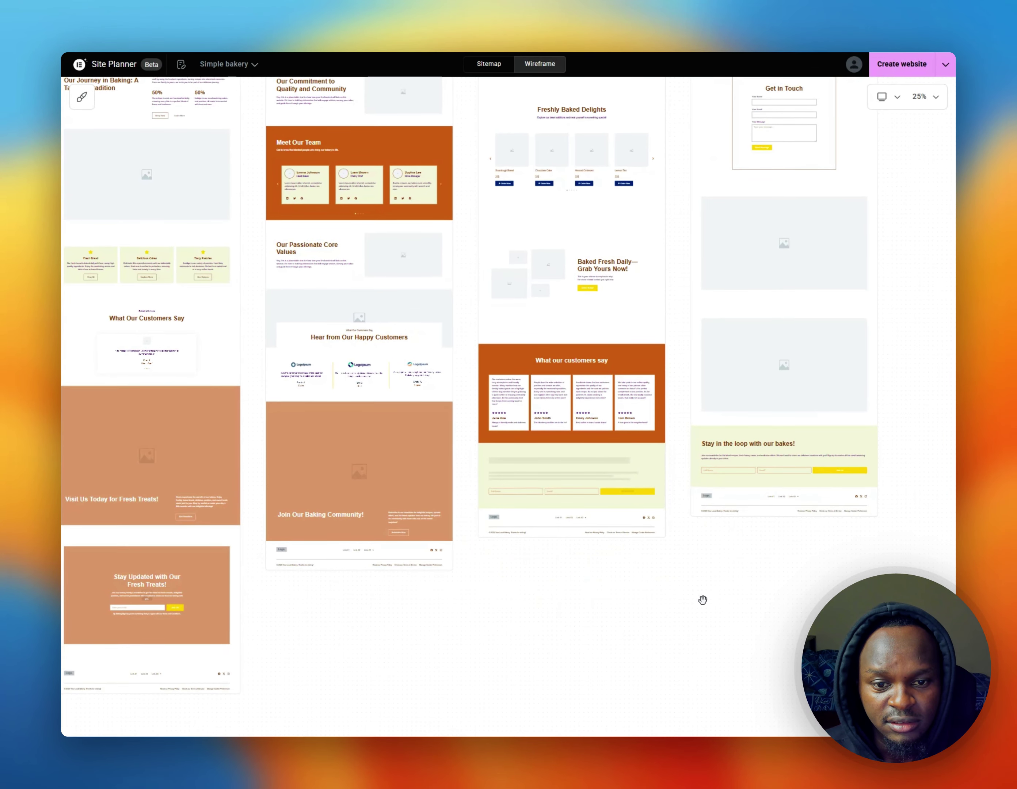
scroll(695, 603, "down", 5)
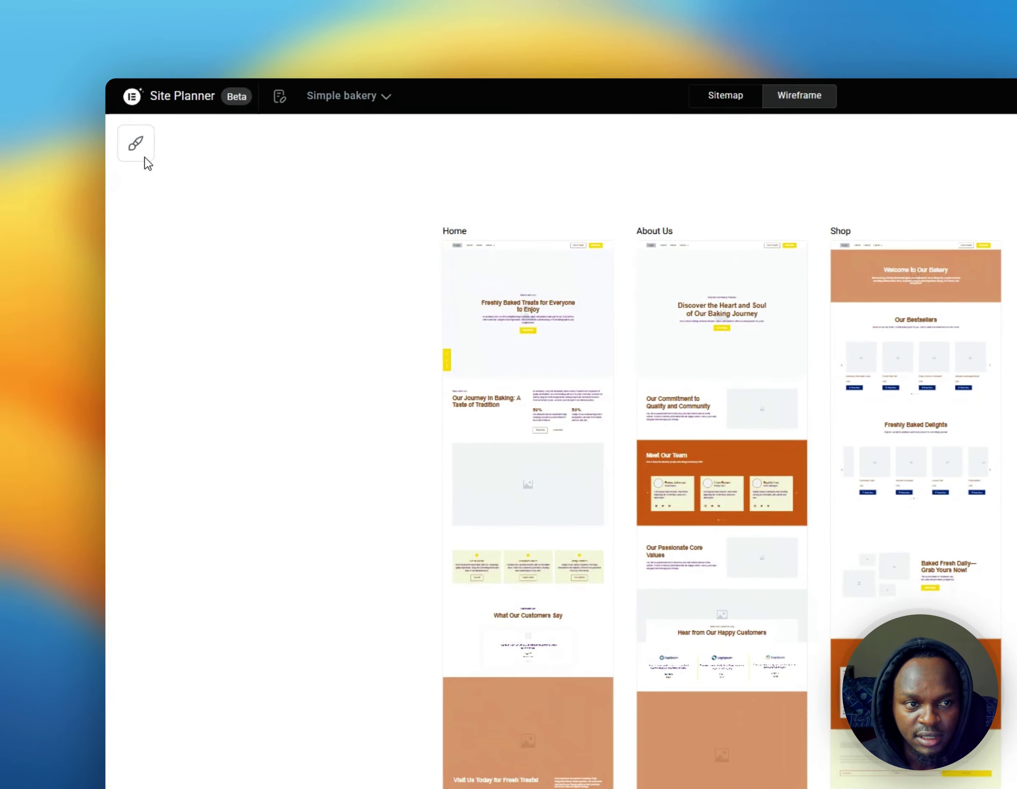
Review the current and suggested color palettes in the wireframe's style settings and close the settings
left_click(82, 96)
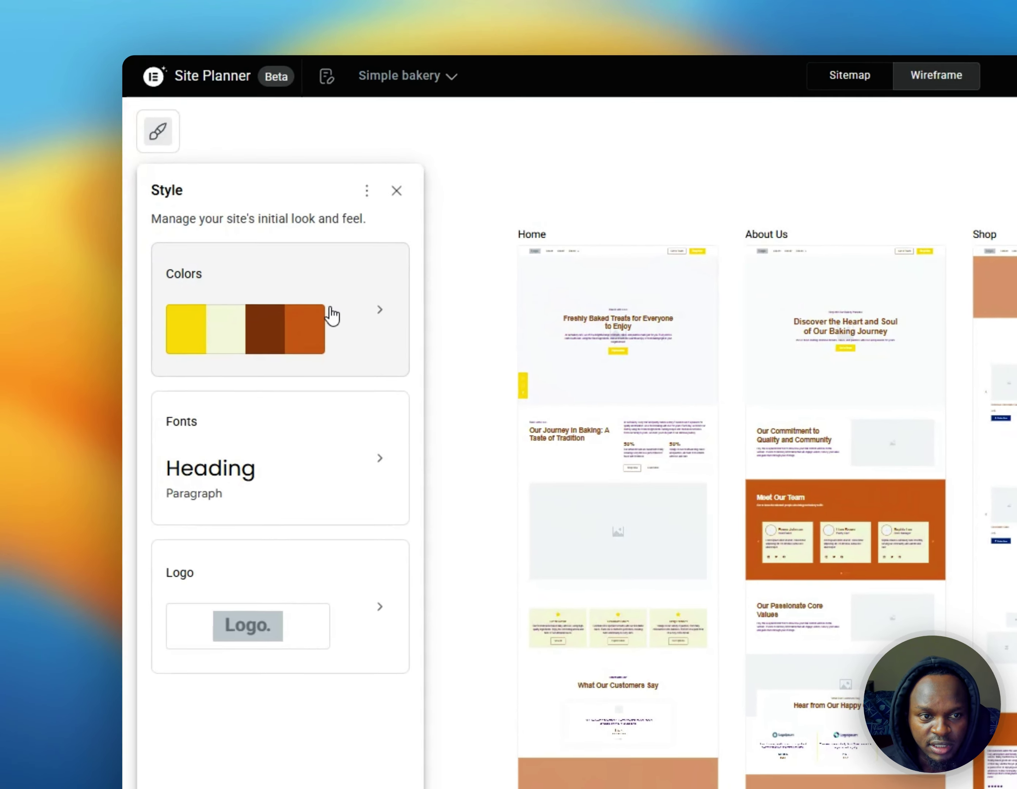
left_click(332, 316)
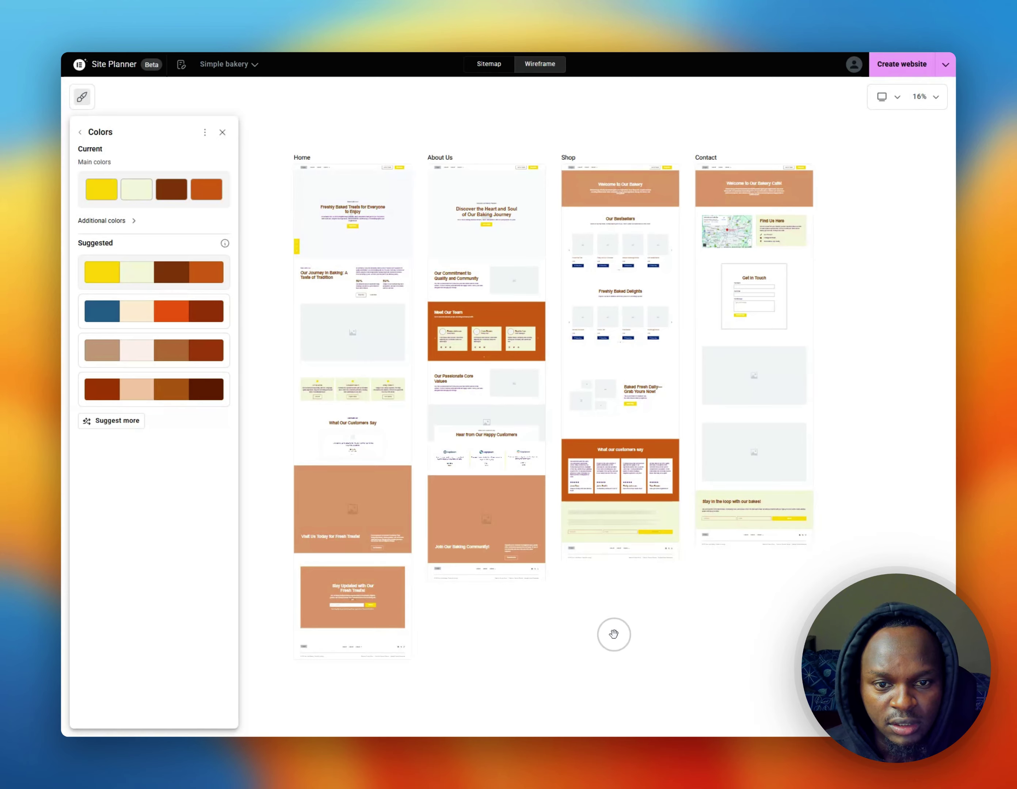
left_click(223, 134)
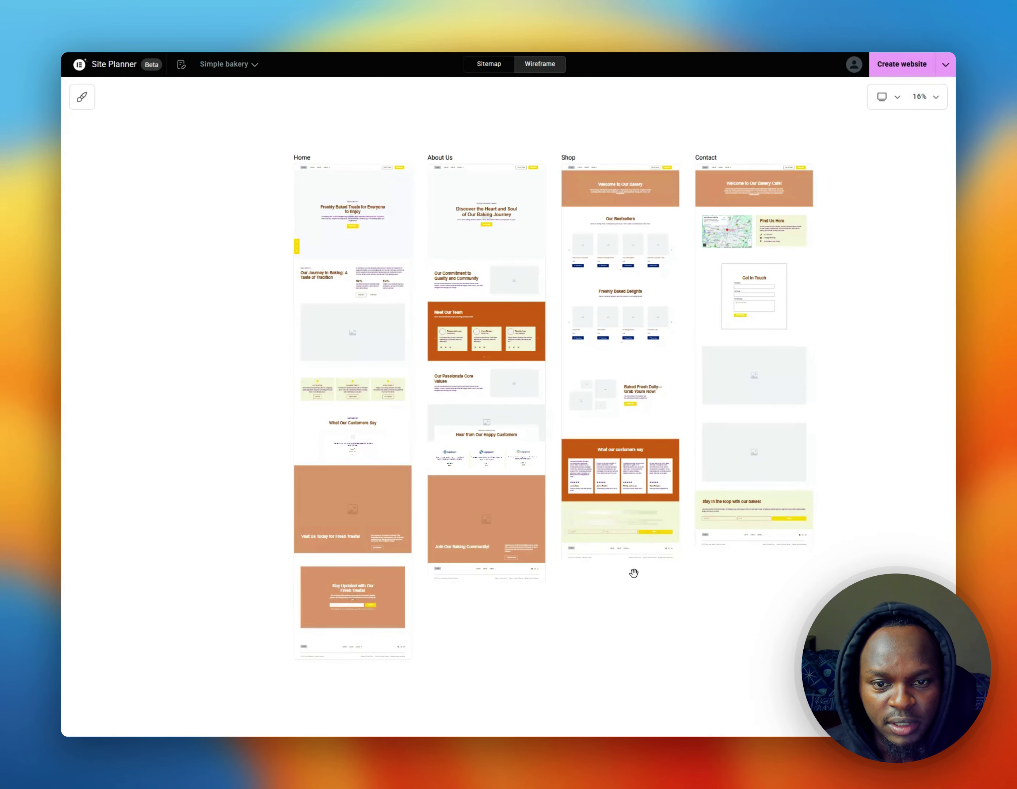
Try out section replacement on the Home page's header and pick the fourth suggested layout, with links beside the logo
left_click(925, 515)
scroll(353, 202, "up", 10)
left_click_drag(123, 512, 129, 606)
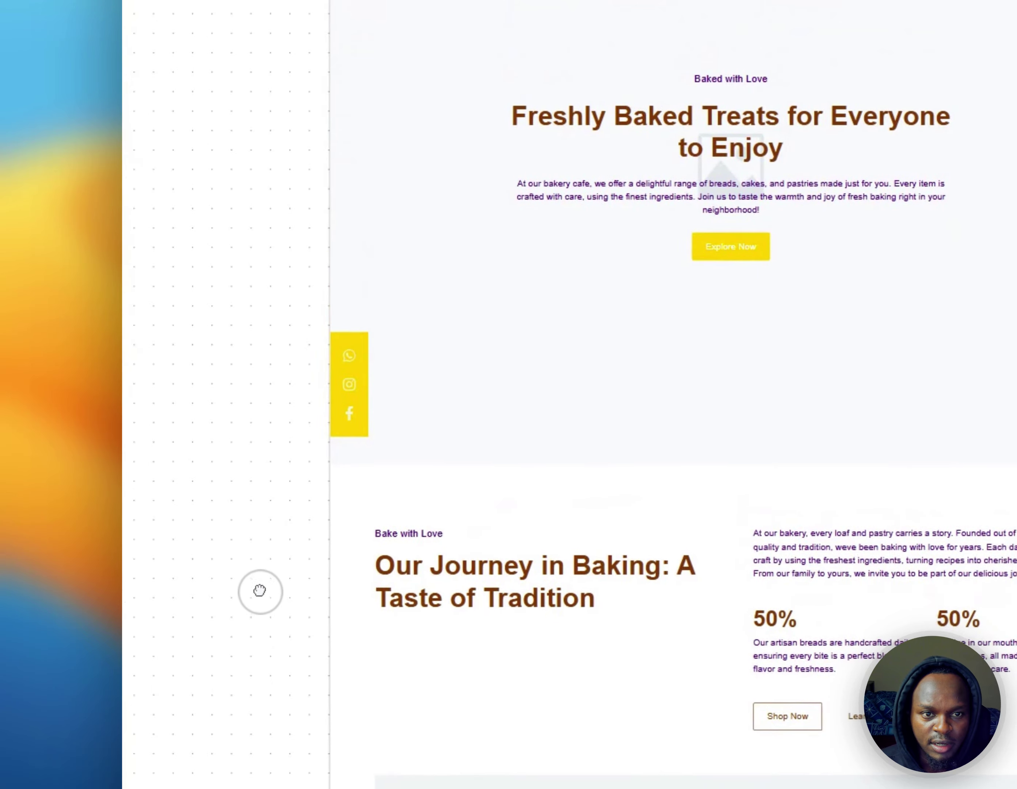
scroll(132, 606, "up", 2)
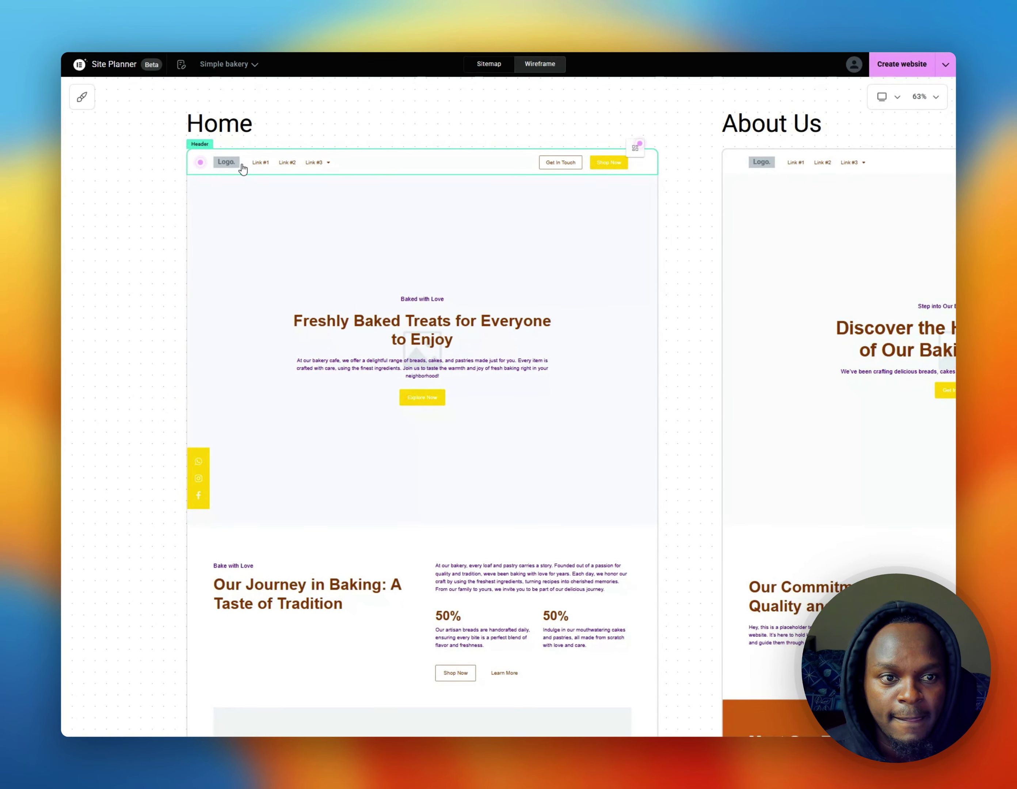
left_click(357, 166)
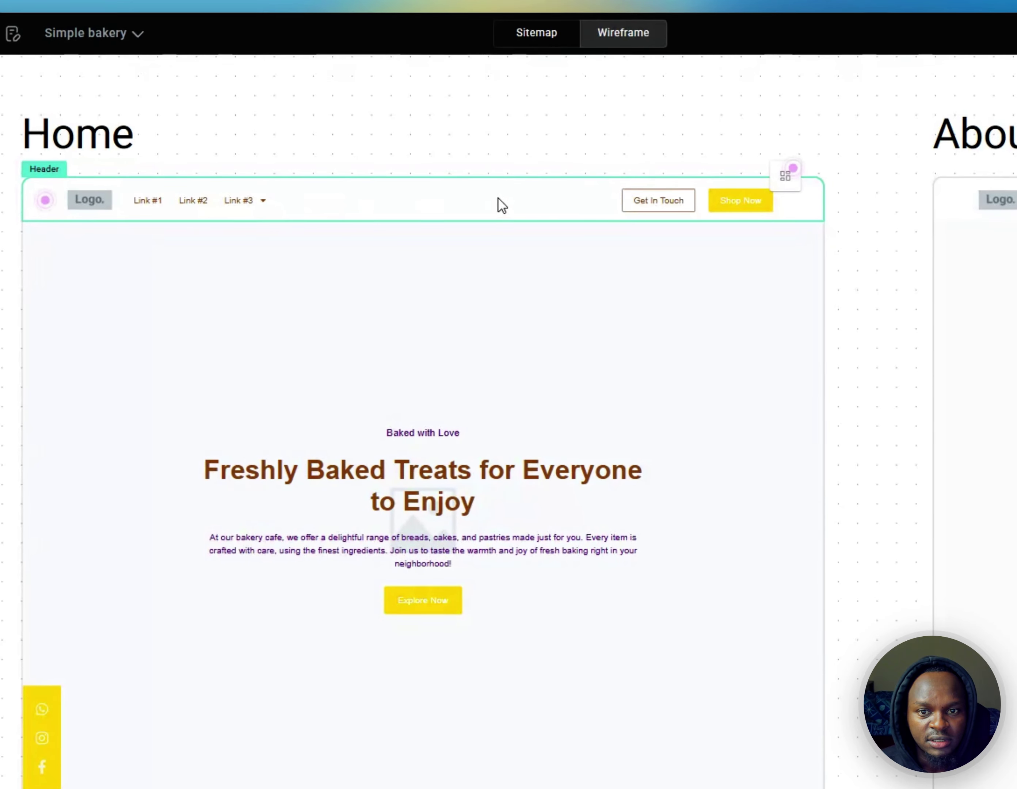
left_click(761, 174)
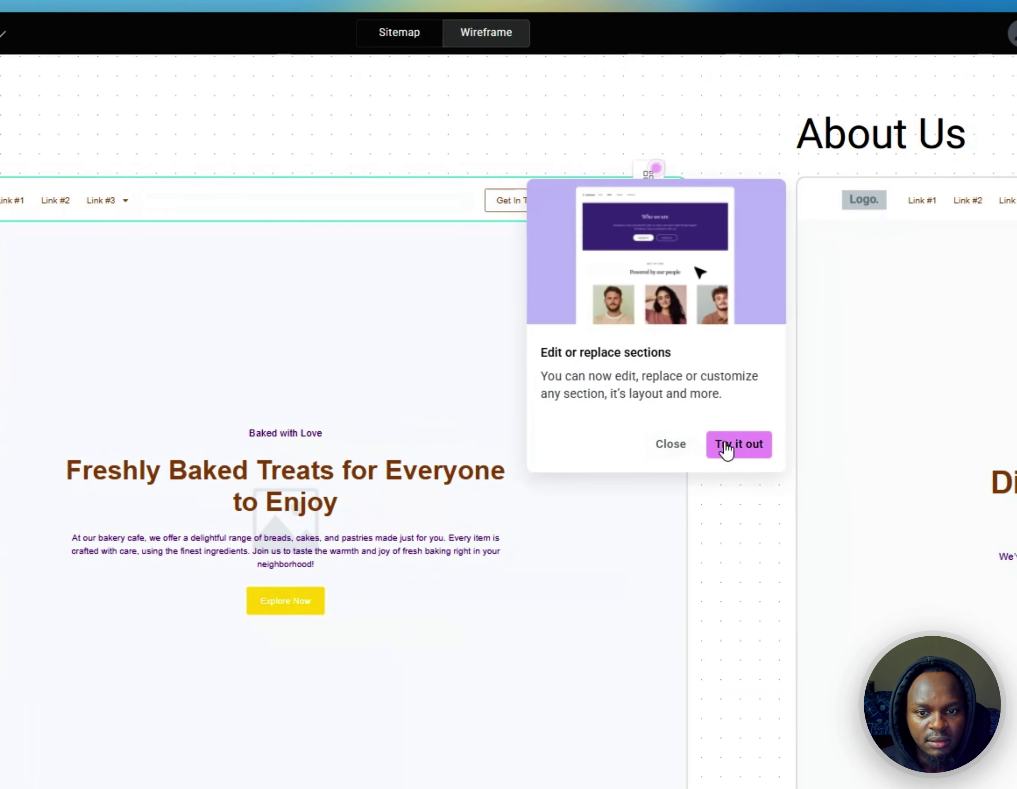
left_click(726, 446)
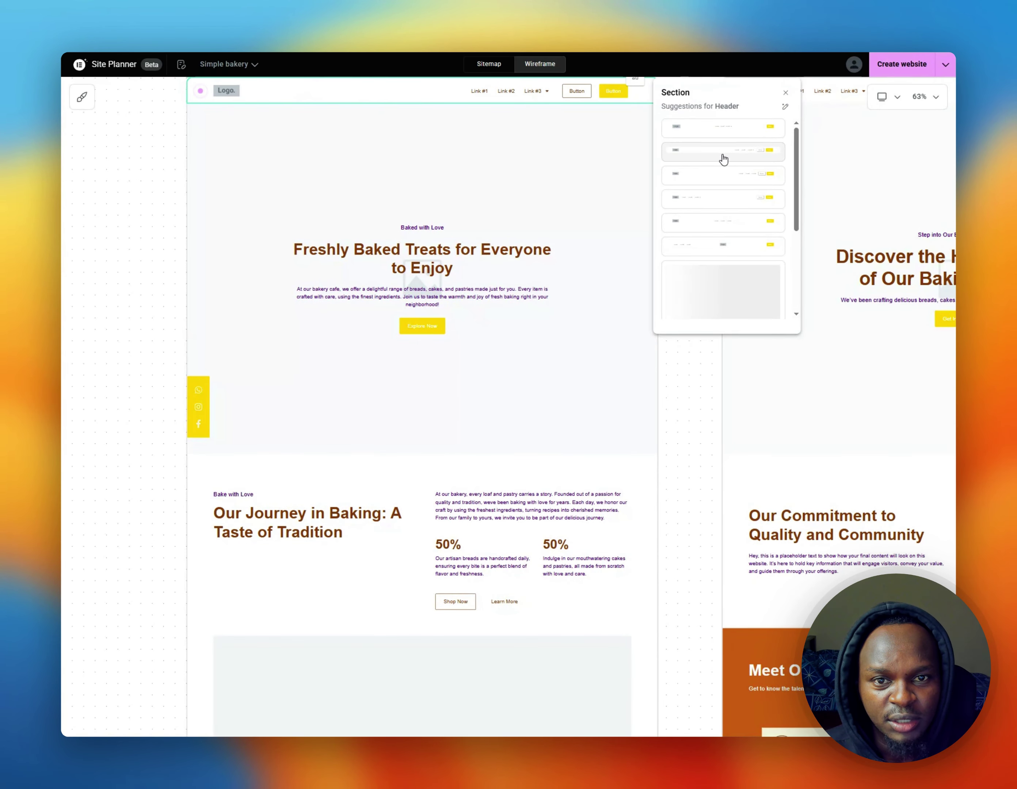
left_click(734, 205)
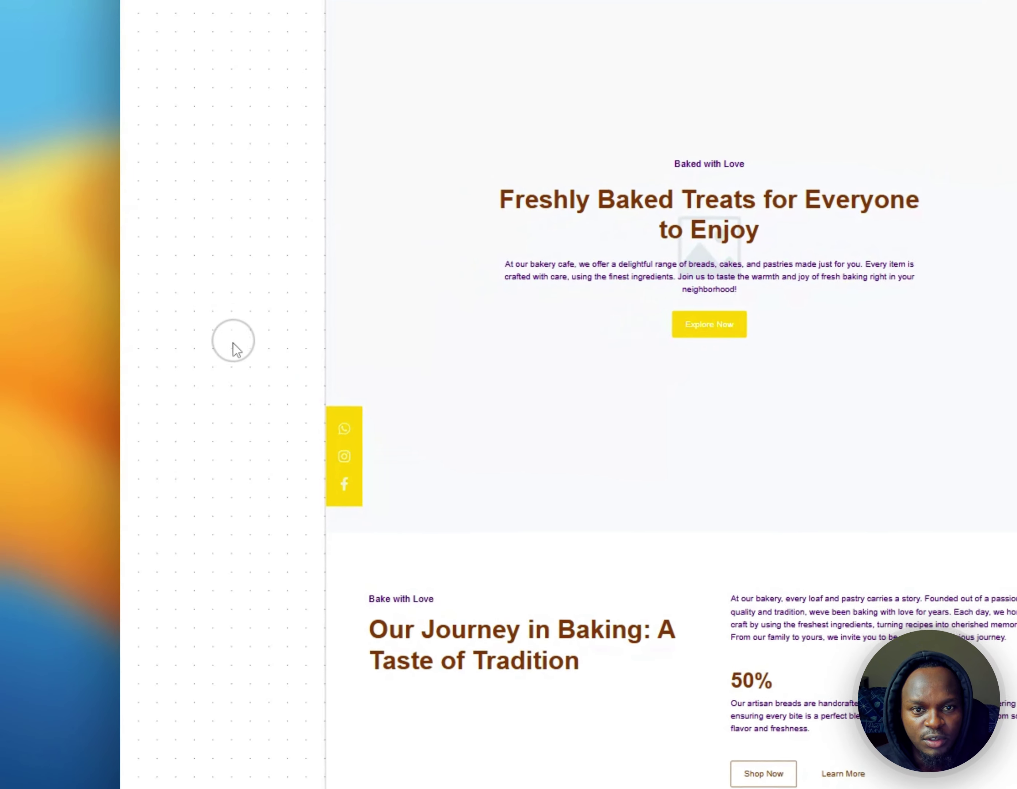
Replace the Home page's header with the suggested layout showing only the logo and two buttons, without links
left_click_drag(241, 324, 234, 419)
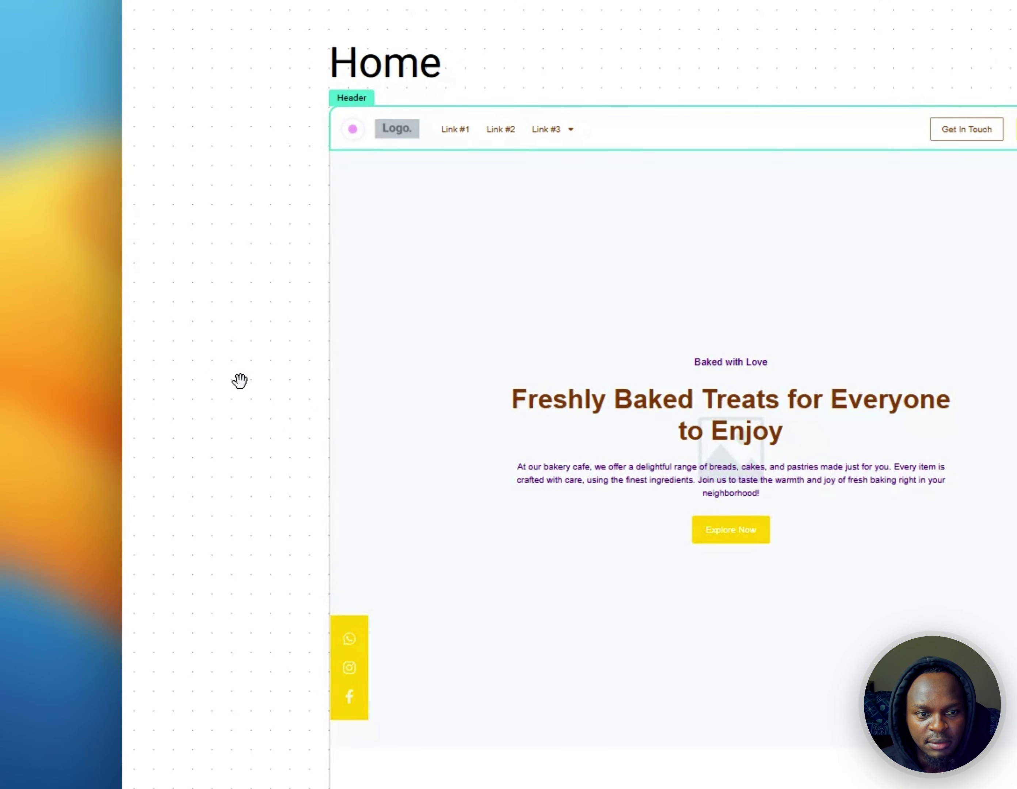
scroll(240, 380, "up", 3)
left_click_drag(272, 337, 192, 445)
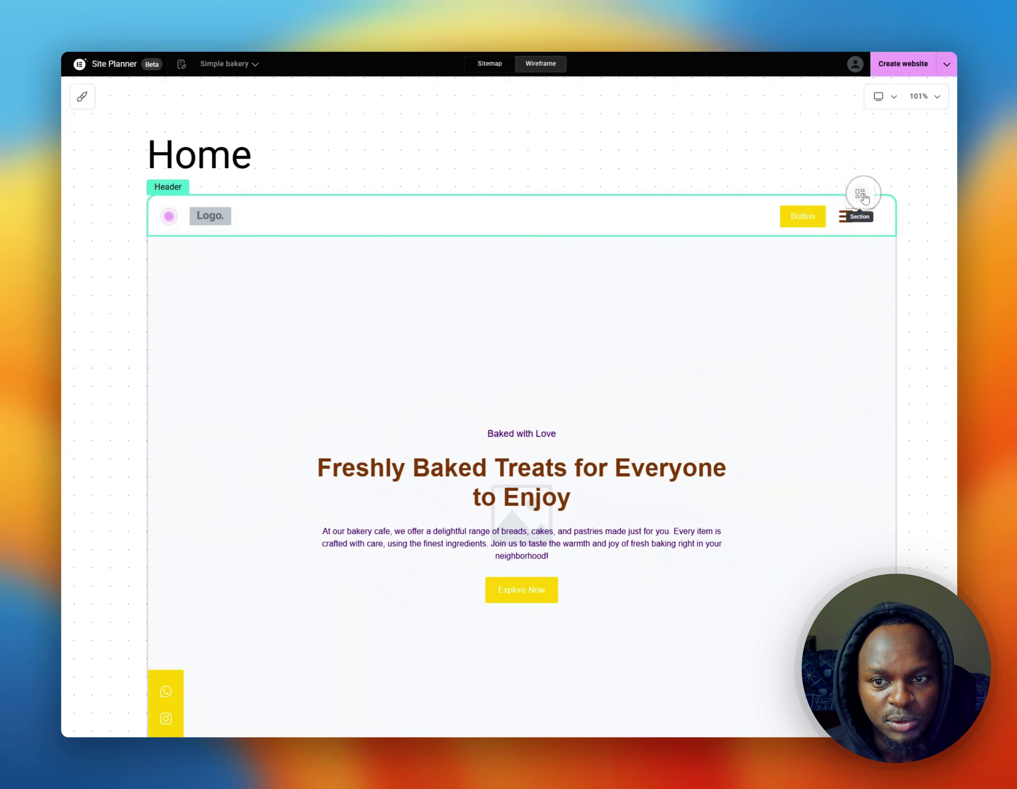
left_click(862, 195)
left_click(859, 324)
left_click(859, 364)
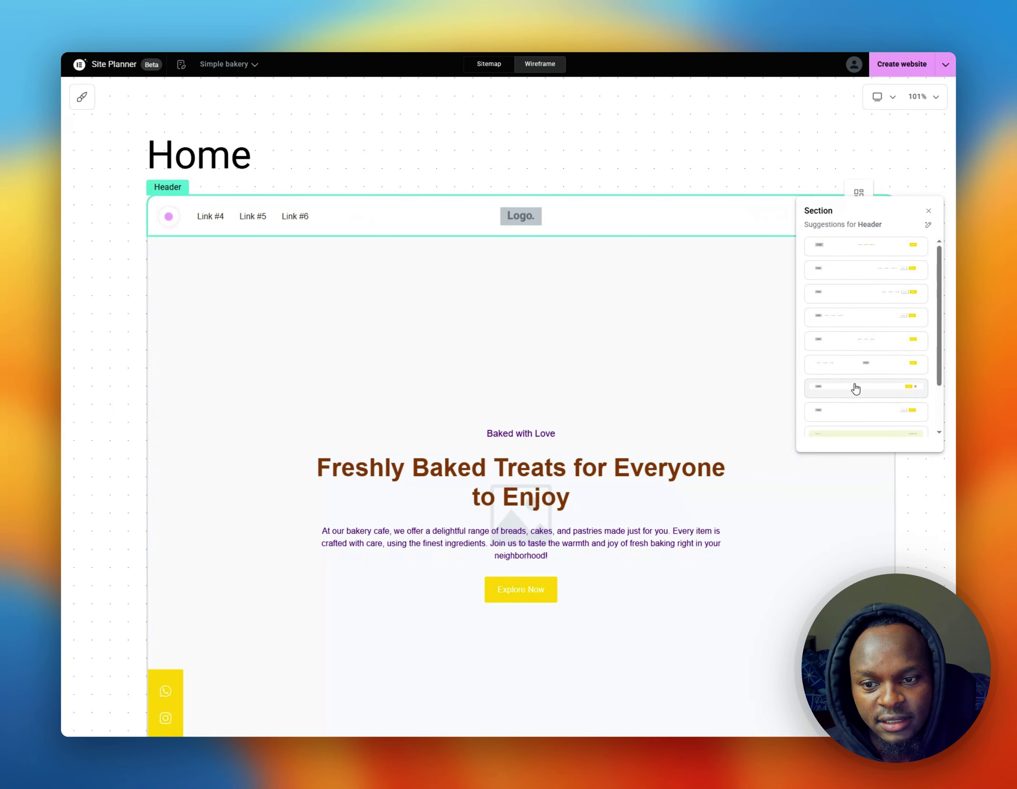
left_click(865, 413)
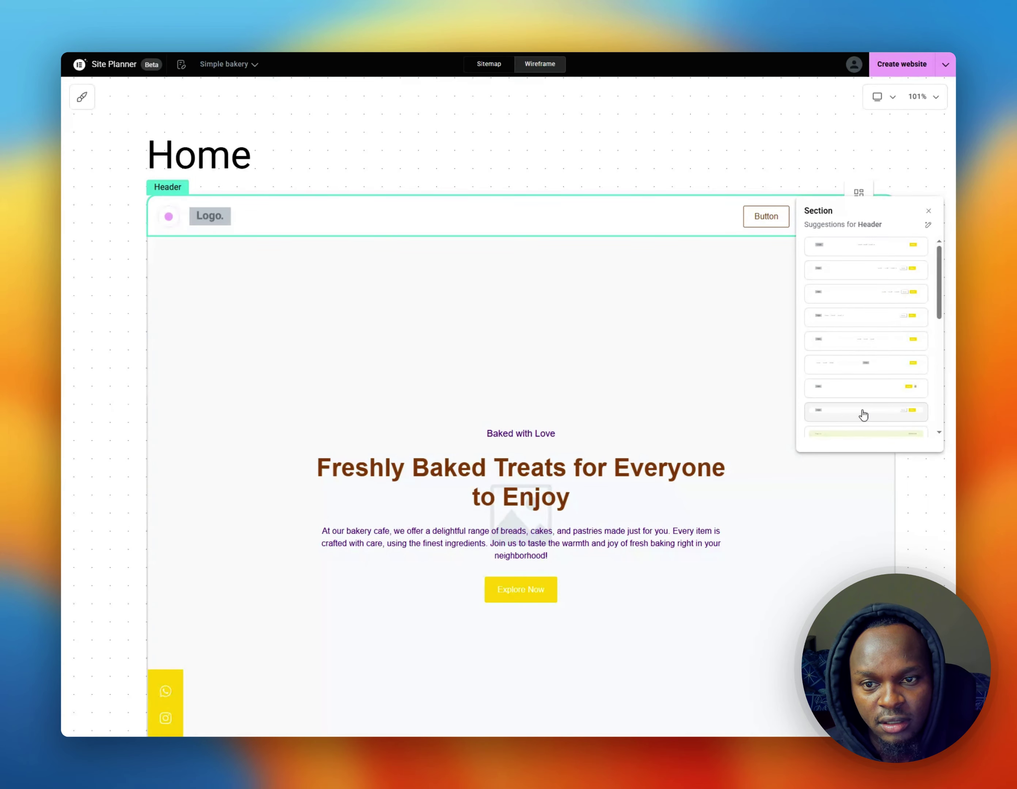
left_click(863, 410)
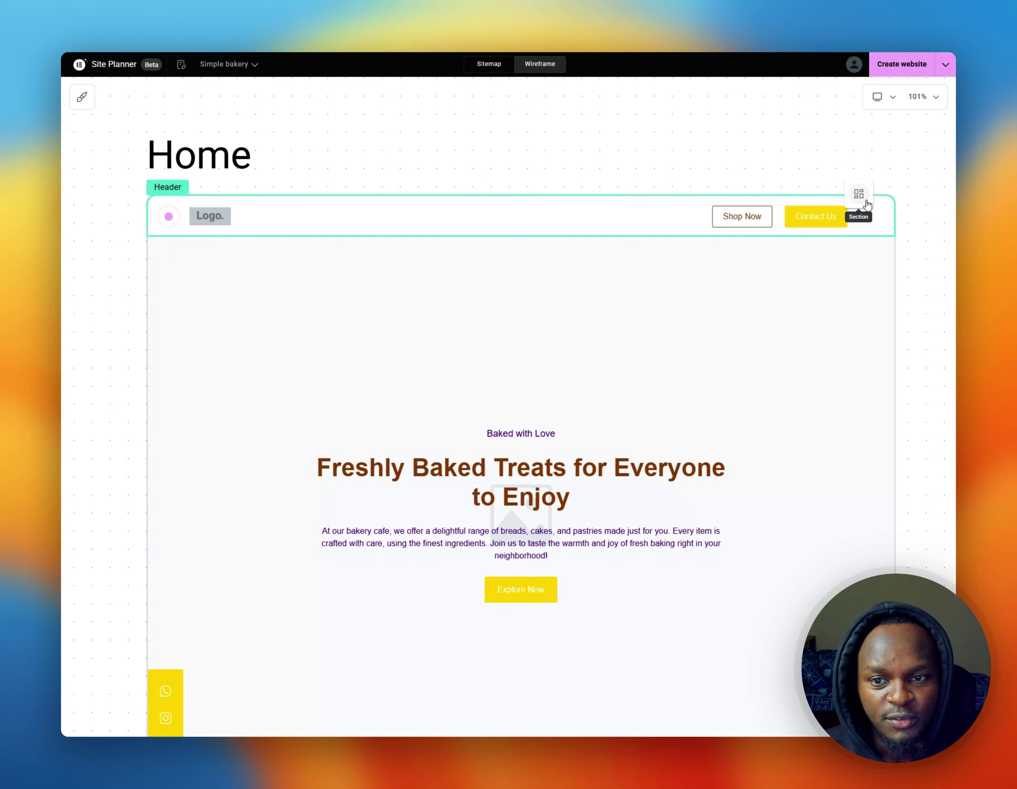
Replace the Home page's header with the second suggested layout, with three links beside two buttons, and close the suggestions
left_click(866, 201)
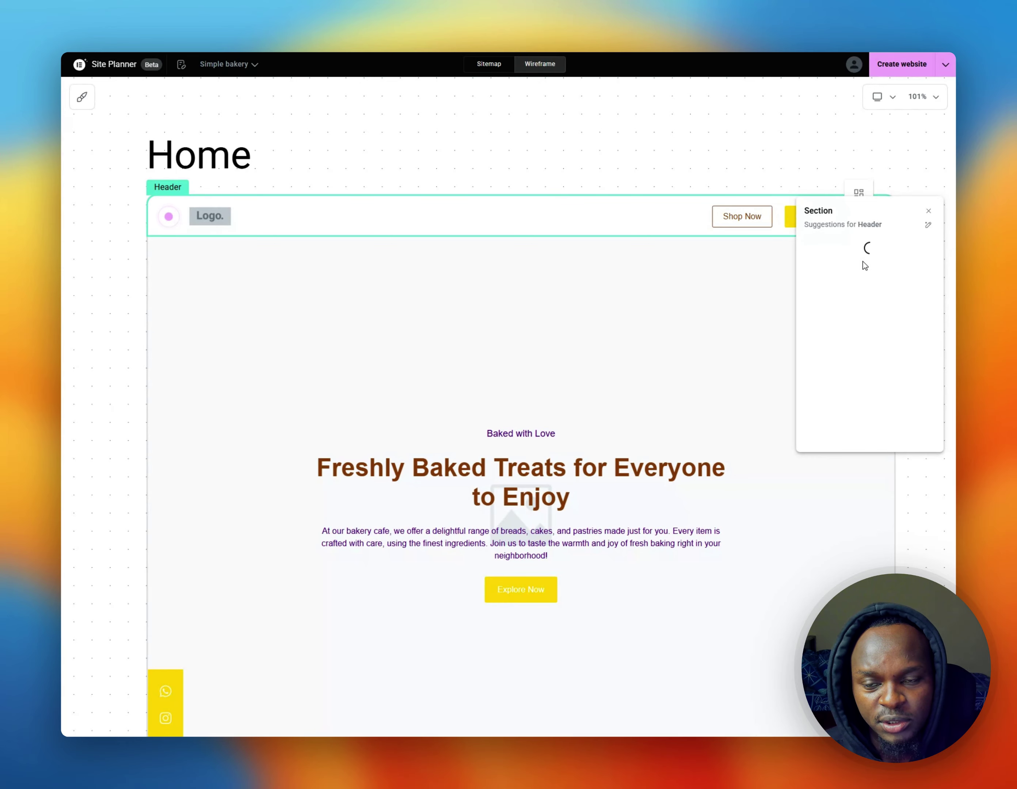
left_click(863, 278)
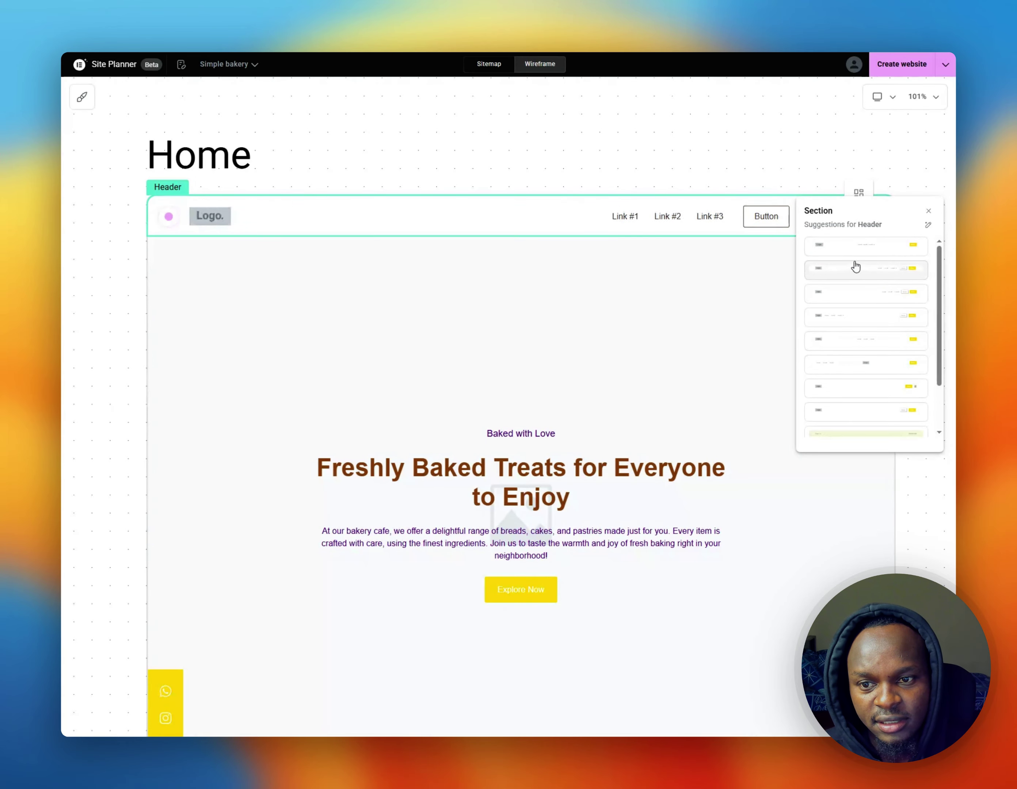
left_click(856, 266)
left_click(929, 210)
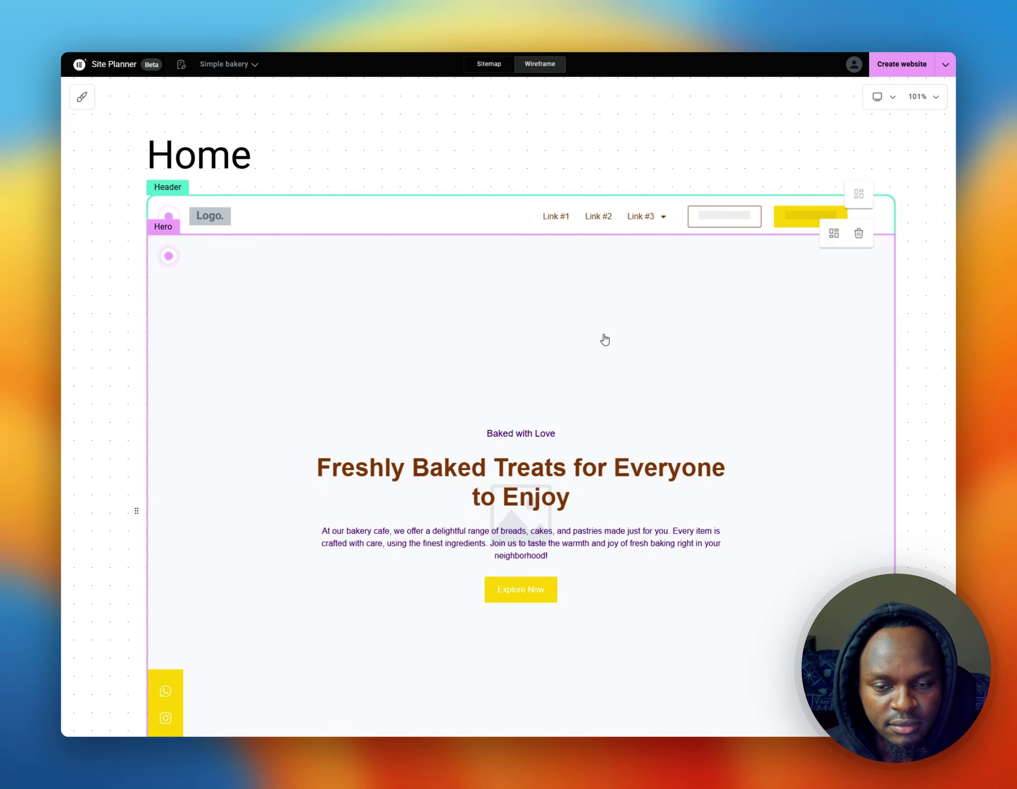
Preview an alternative layout with a headline, subheading and two buttons for the Home page's hero section
scroll(606, 339, "down", 3)
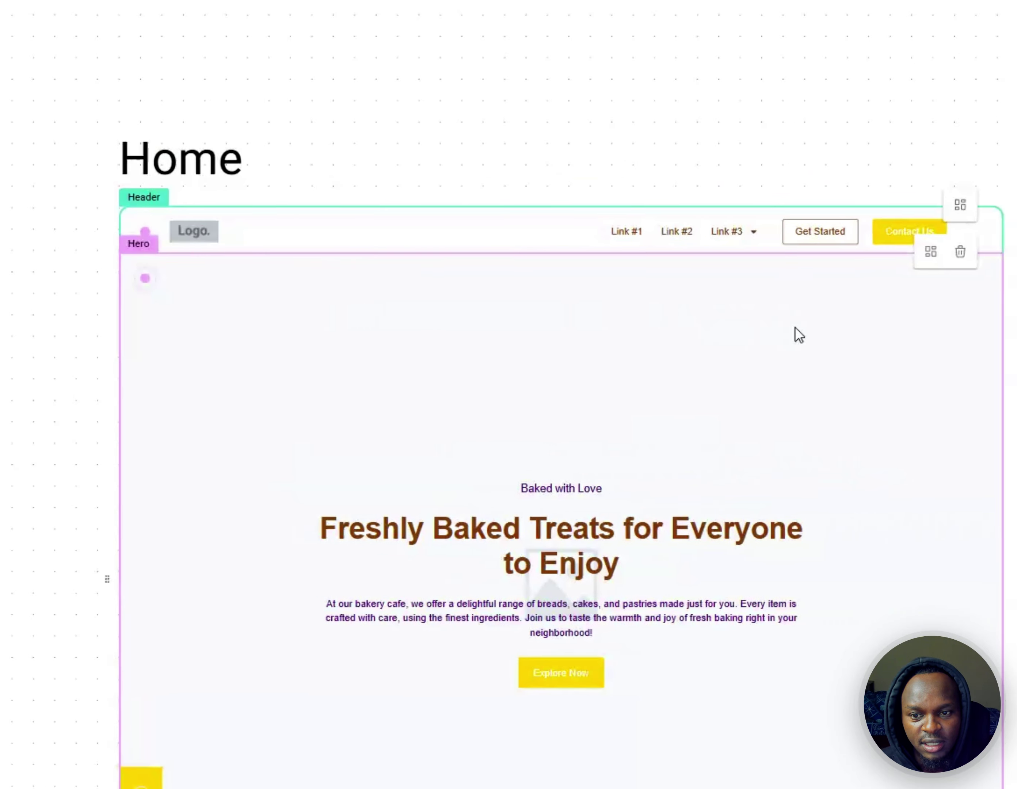
left_click_drag(729, 331, 943, 312)
scroll(664, 216, "up", 1)
left_click_drag(564, 134, 246, 148)
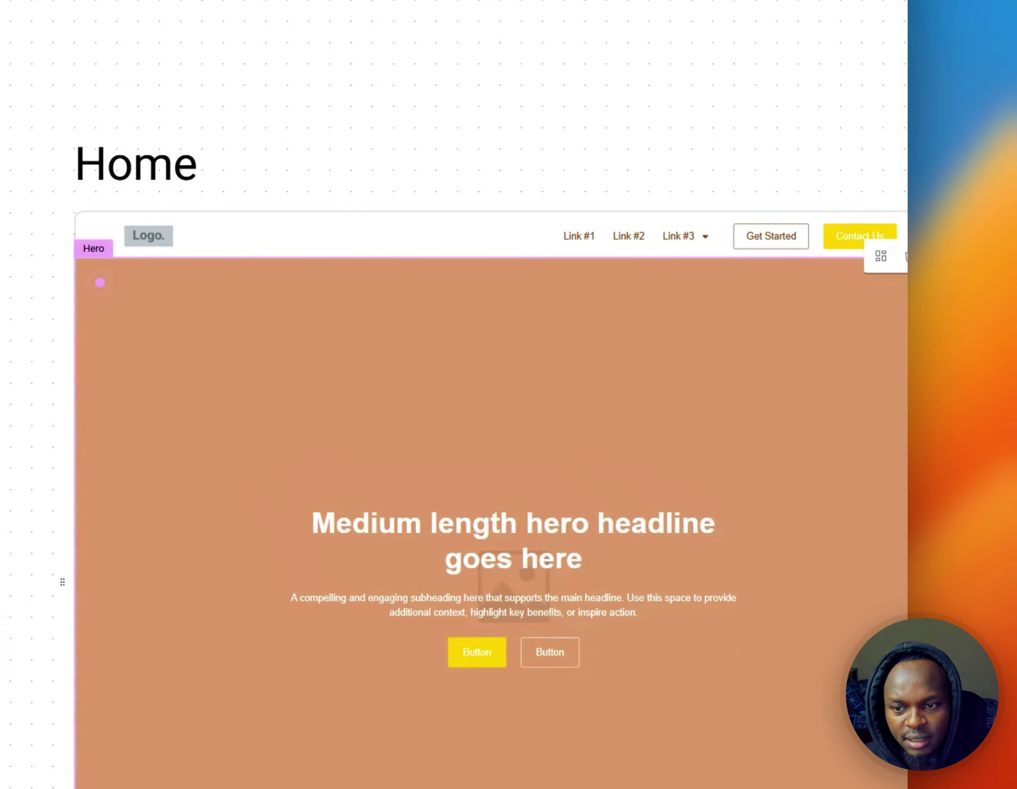
scroll(479, 266, "down", 5)
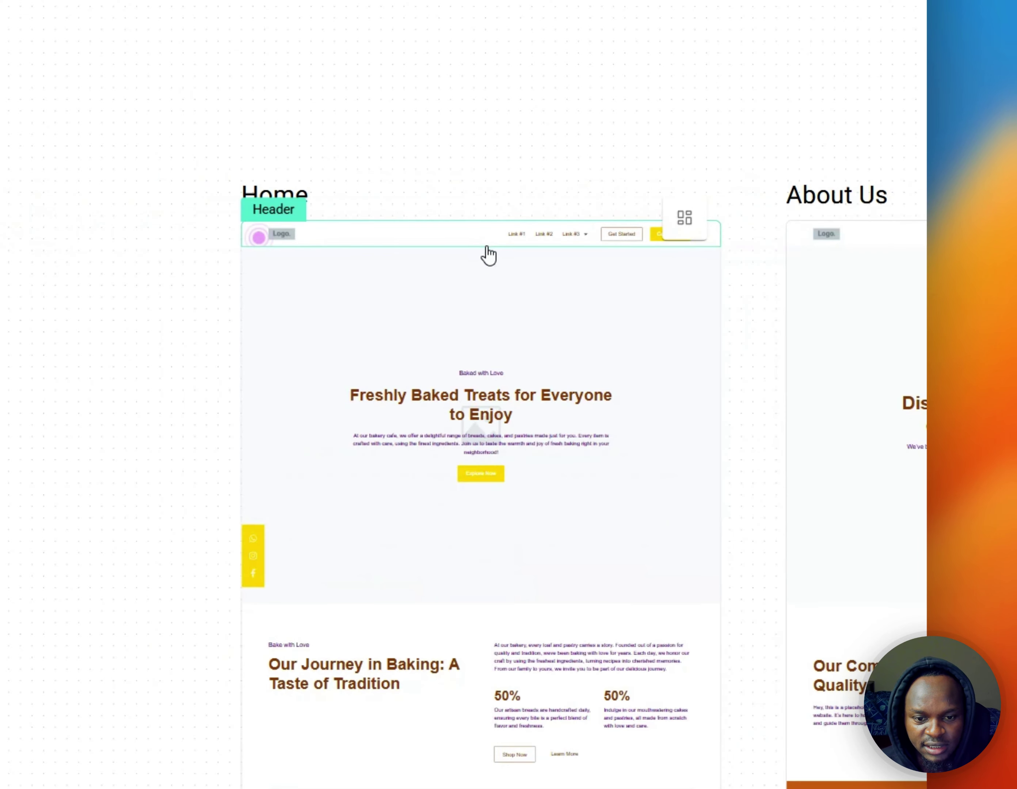
Review the page wireframes with the new header, including the Find Us Here and Get in Touch sections of the Contact page
scroll(488, 256, "down", 5)
left_click_drag(288, 448, 90, 297)
scroll(270, 334, "up", 5)
scroll(625, 446, "down", 4)
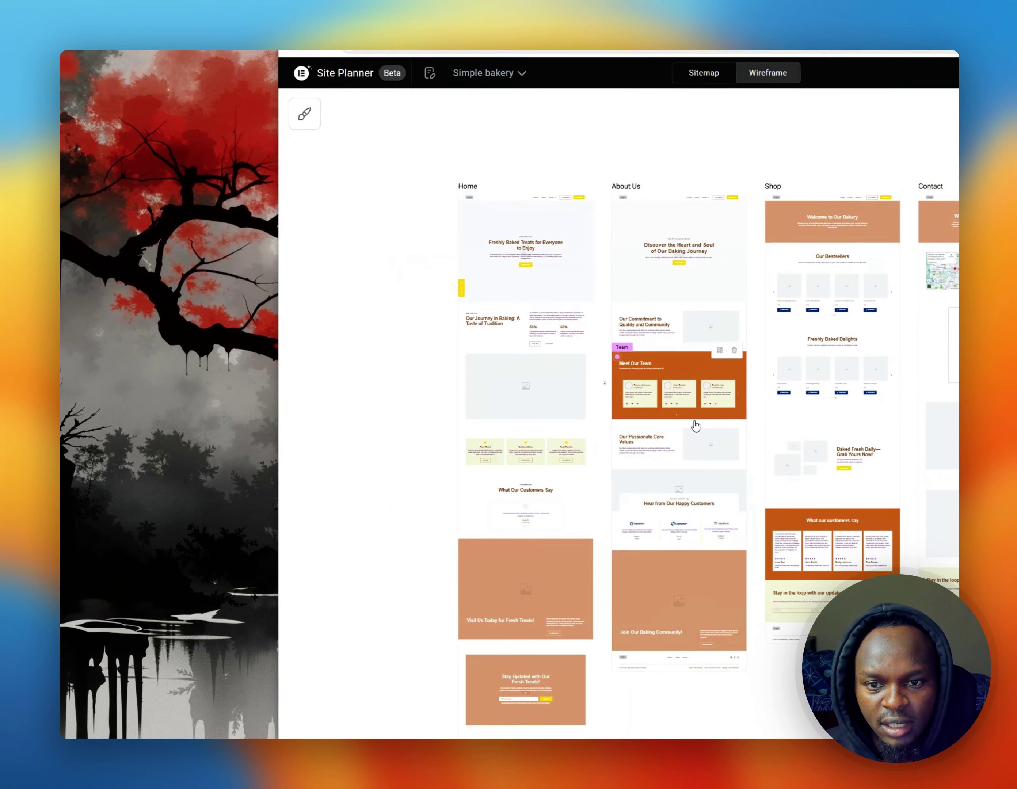
left_click_drag(1010, 390, 869, 465)
scroll(899, 434, "up", 6)
left_click_drag(873, 367, 928, 470)
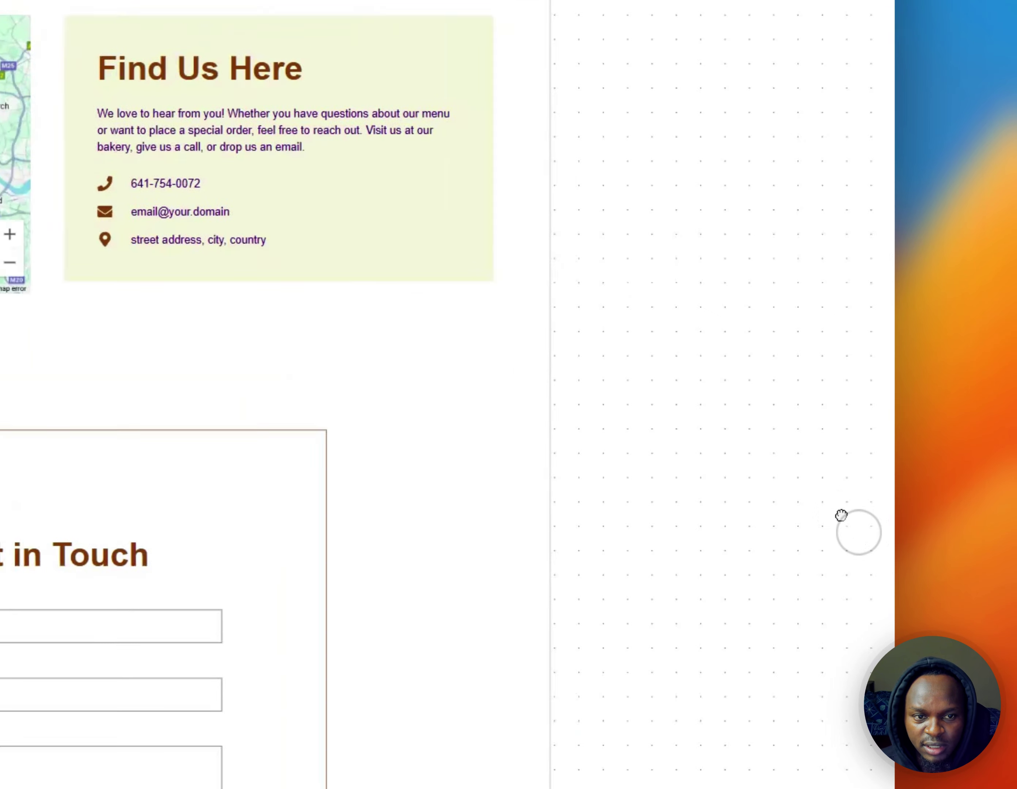
scroll(842, 511, "up", 3)
scroll(838, 522, "down", 4)
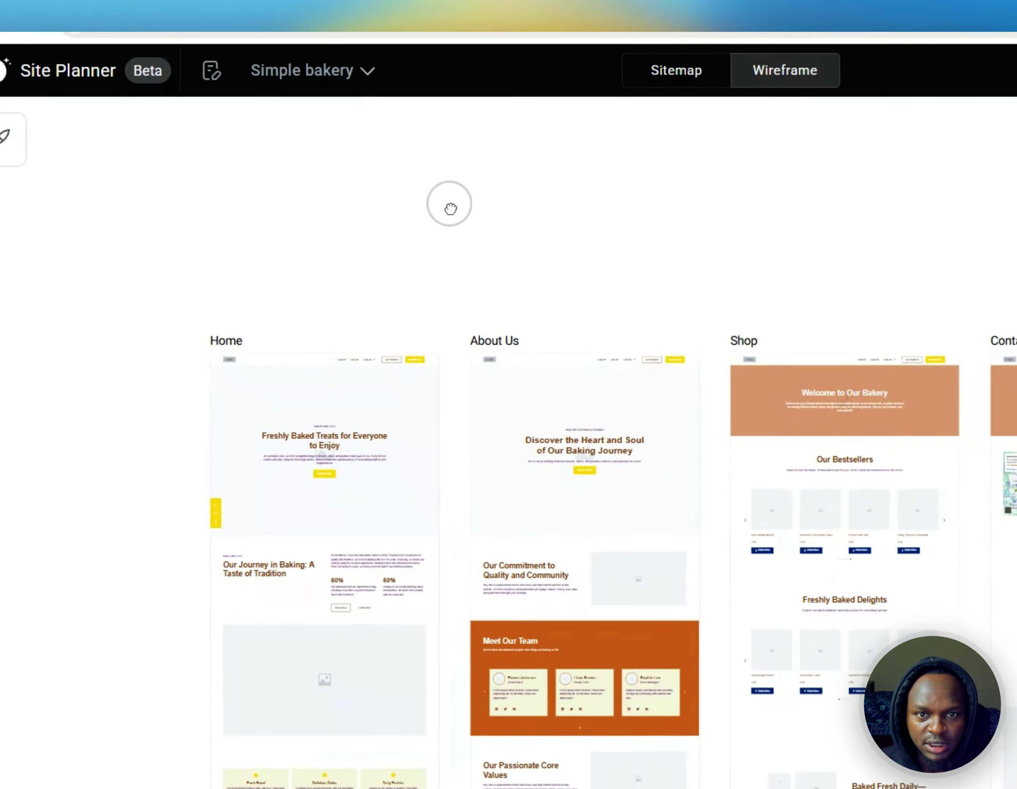
left_click_drag(449, 204, 408, 137)
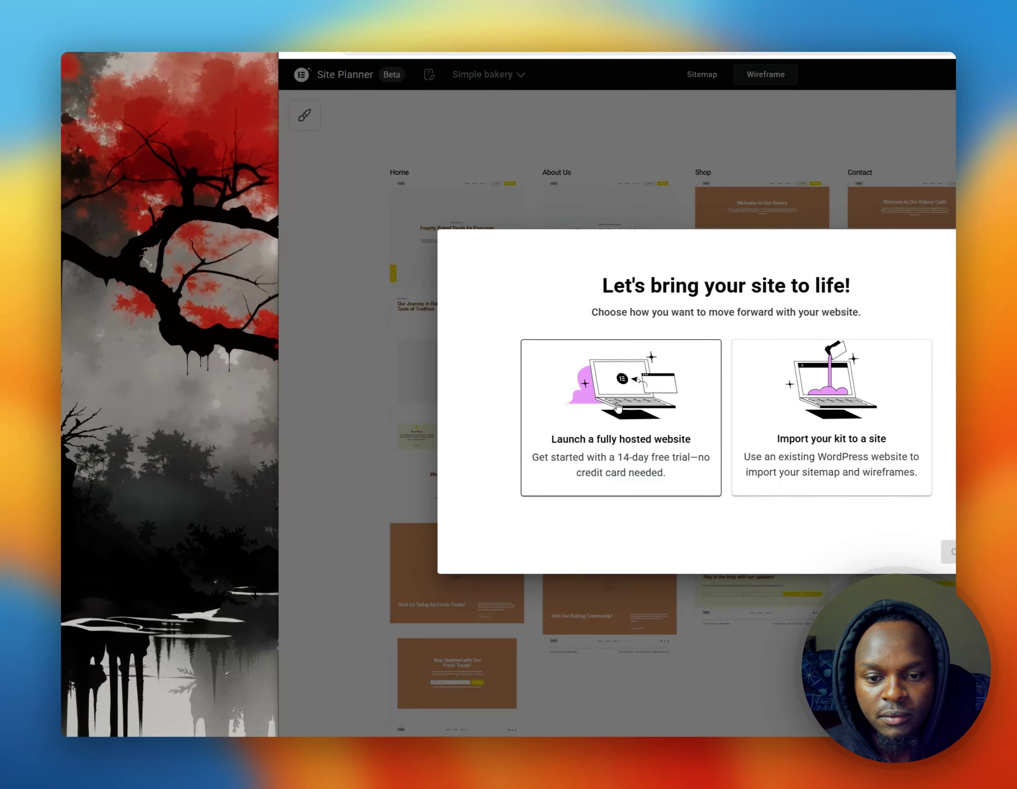
Dismiss the choice between launching a hosted website and importing the kit, and view the site's color, font and logo style settings
left_click(876, 449)
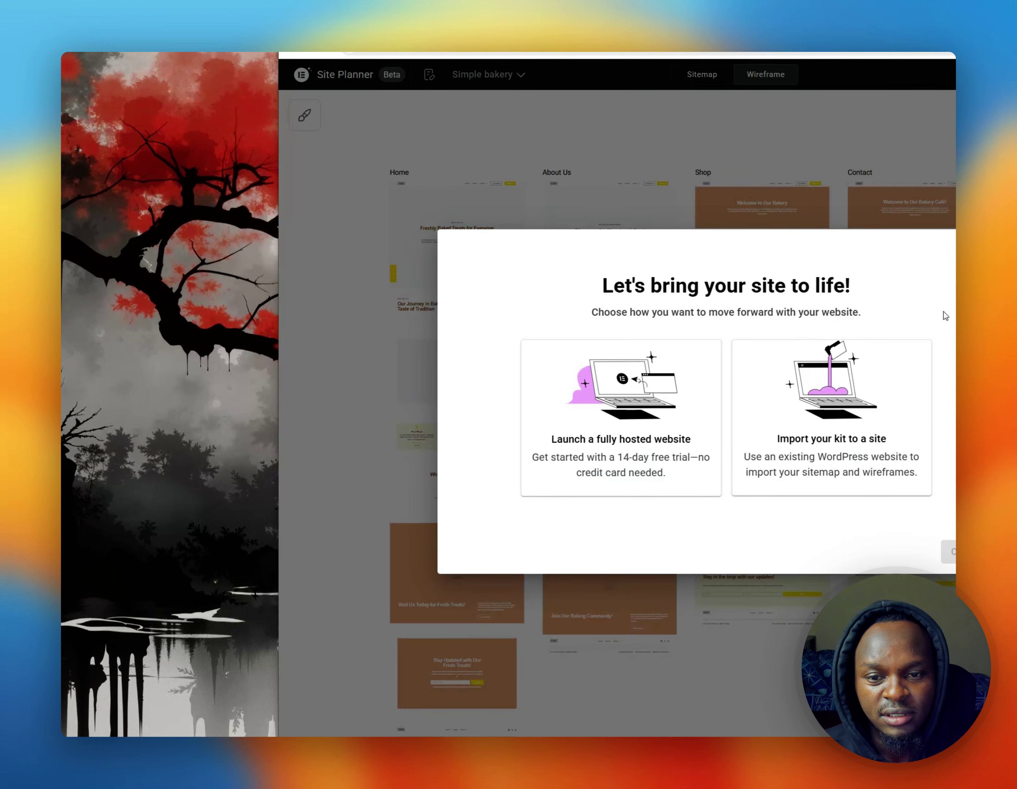
key("Escape")
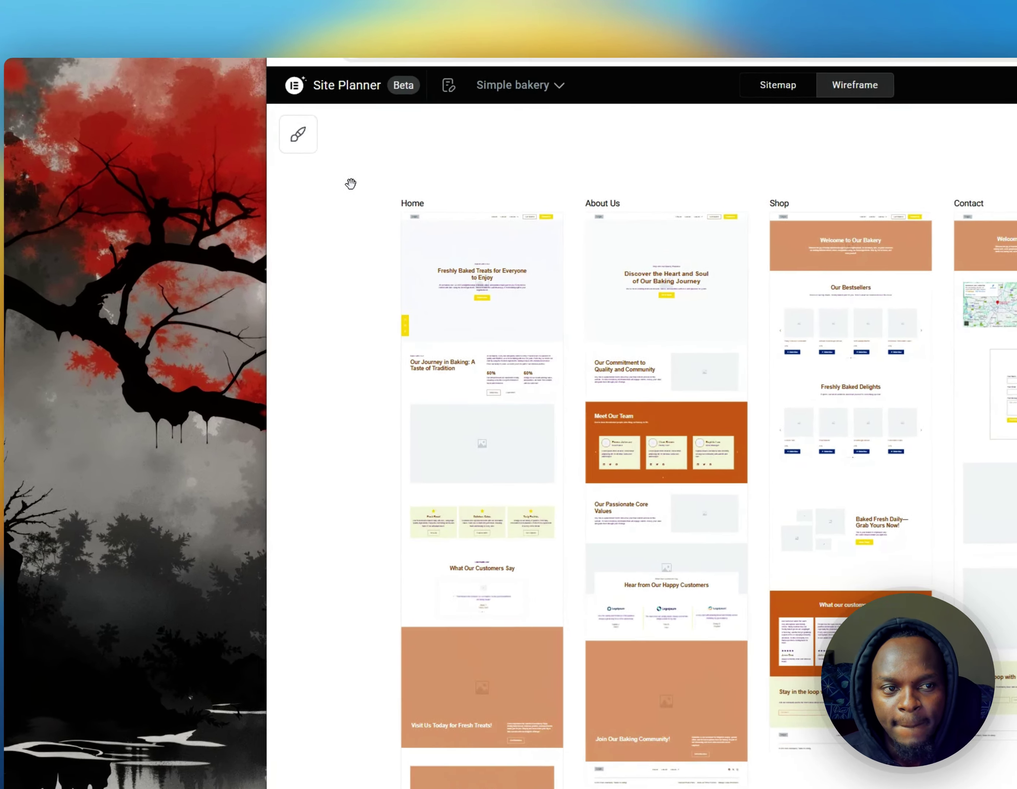
left_click(306, 117)
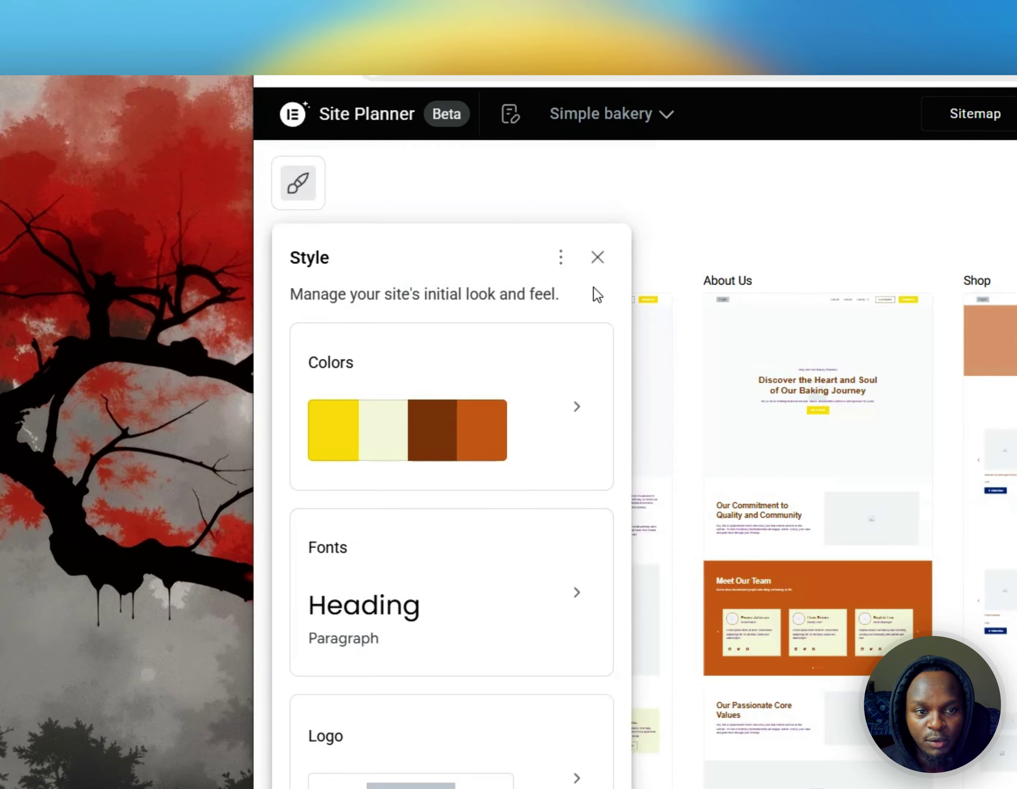
left_click(597, 257)
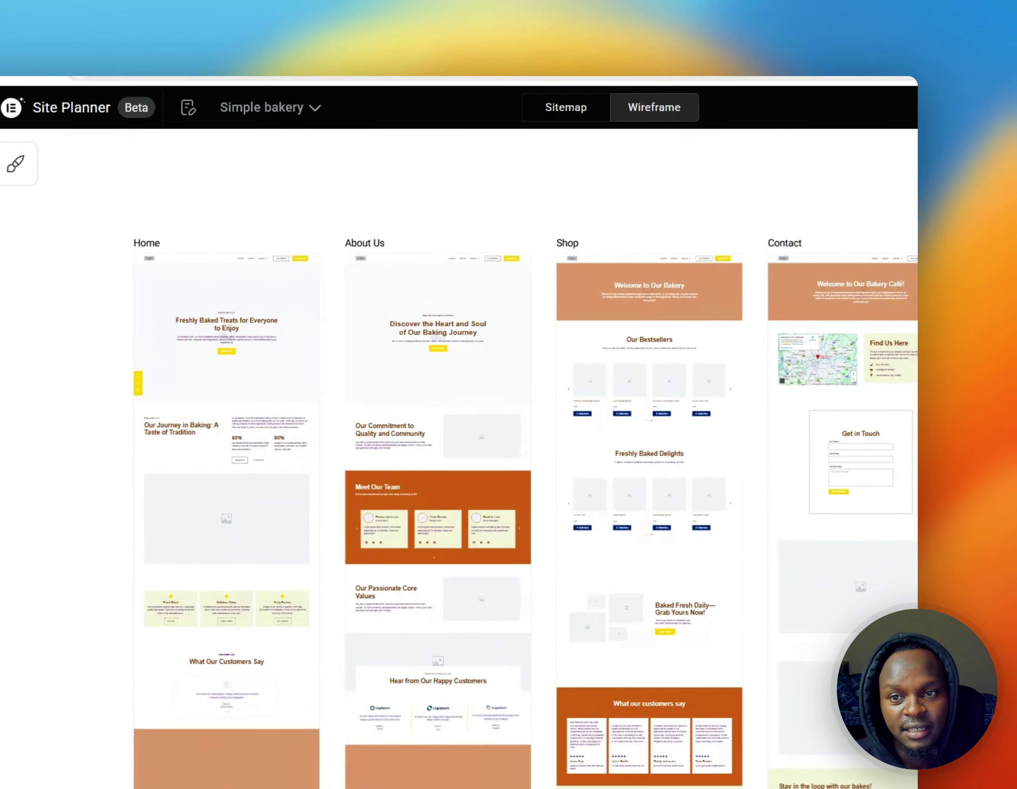
View the website creation options for a fully hosted site or a kit import again, and dismiss them
left_click(953, 74)
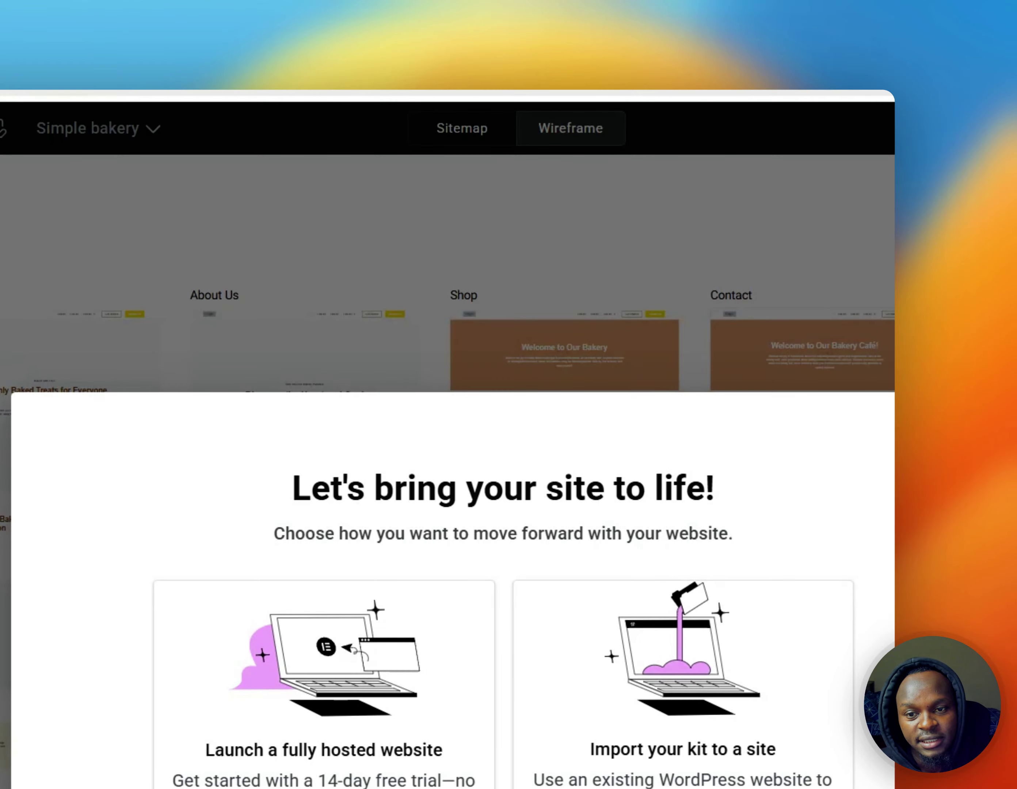
key("Escape")
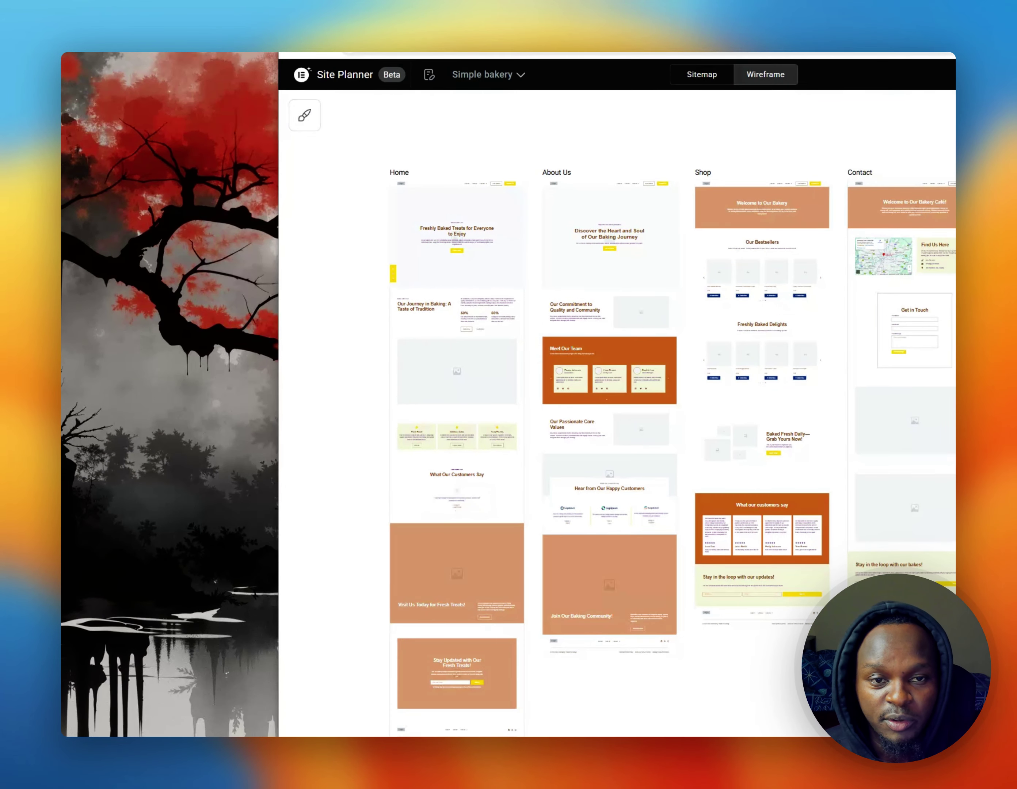
Examine the full wireframes of the Home, About Us, Shop and Contact pages from header to footer
scroll(617, 413, "down", 3)
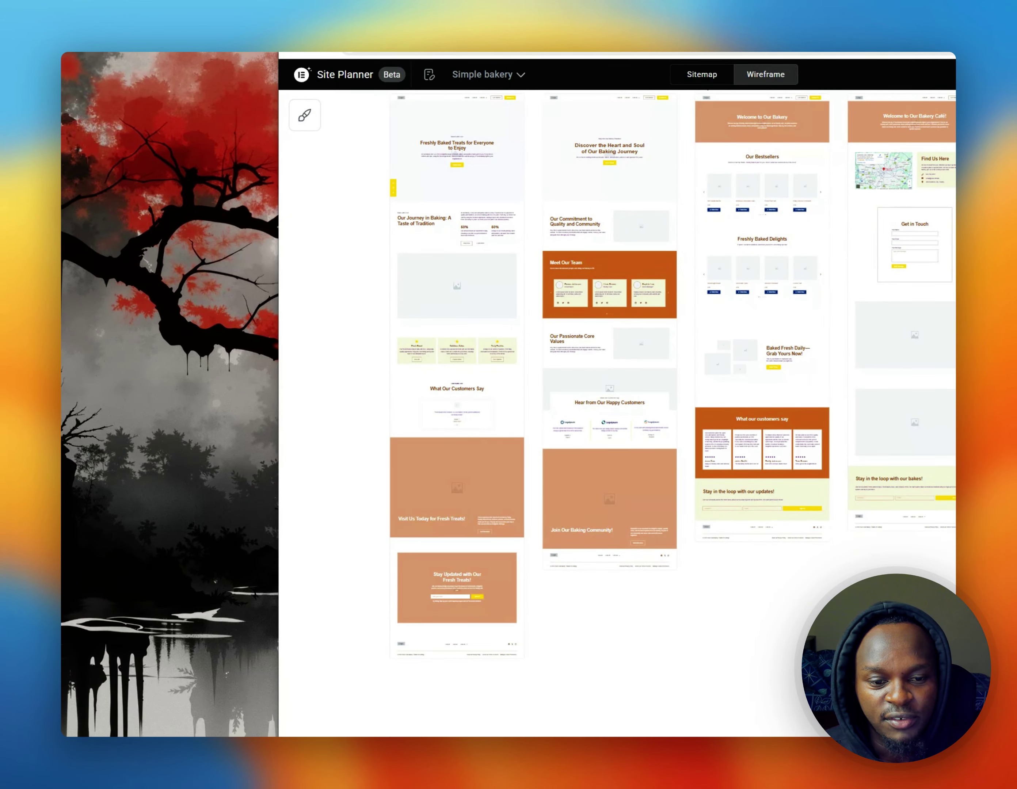
scroll(617, 414, "down", 3)
scroll(357, 393, "up", 4)
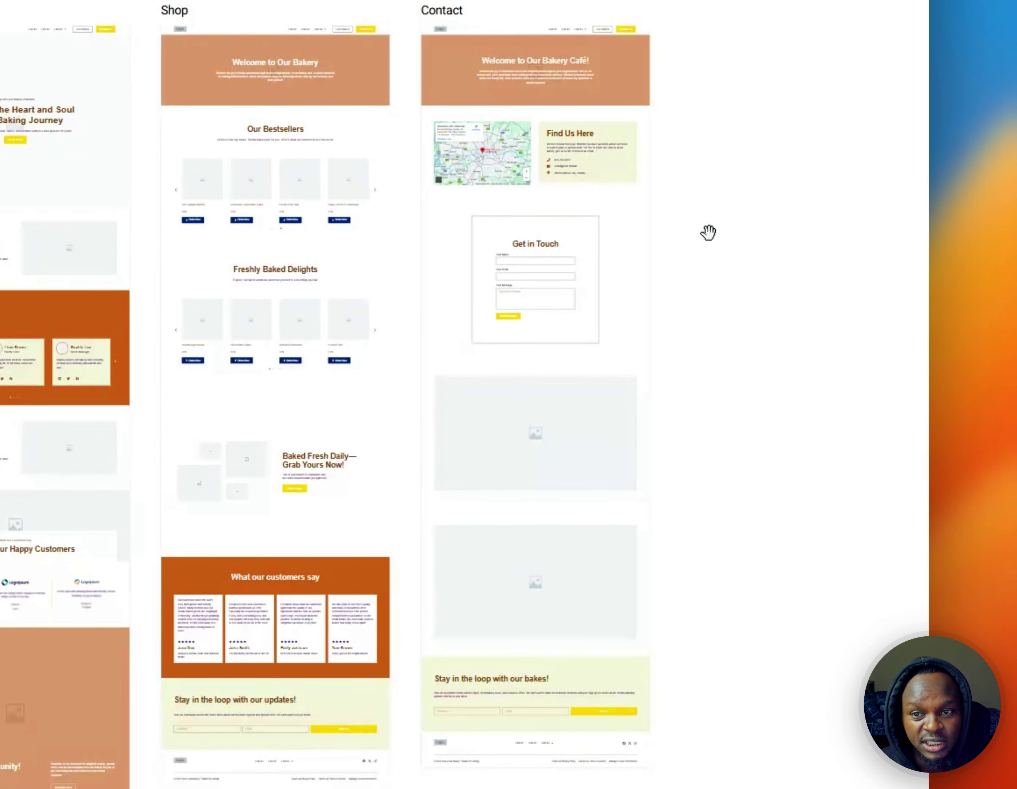
scroll(787, 205, "down", 5)
scroll(787, 202, "up", 7)
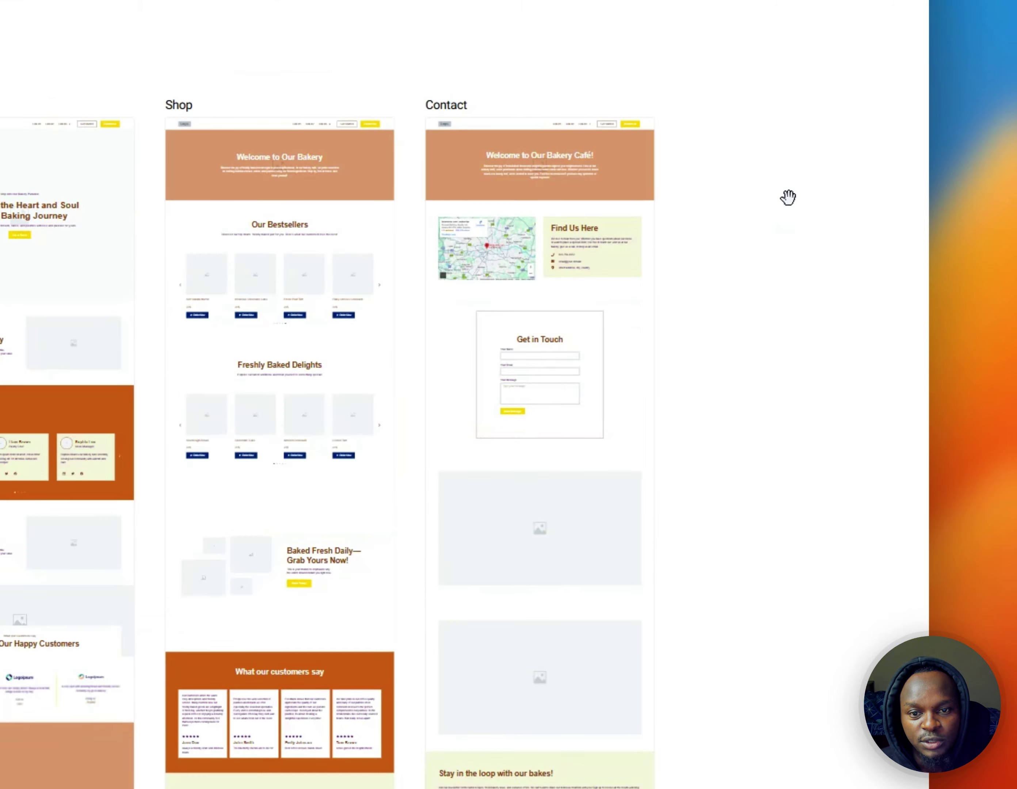
scroll(800, 282, "up", 4)
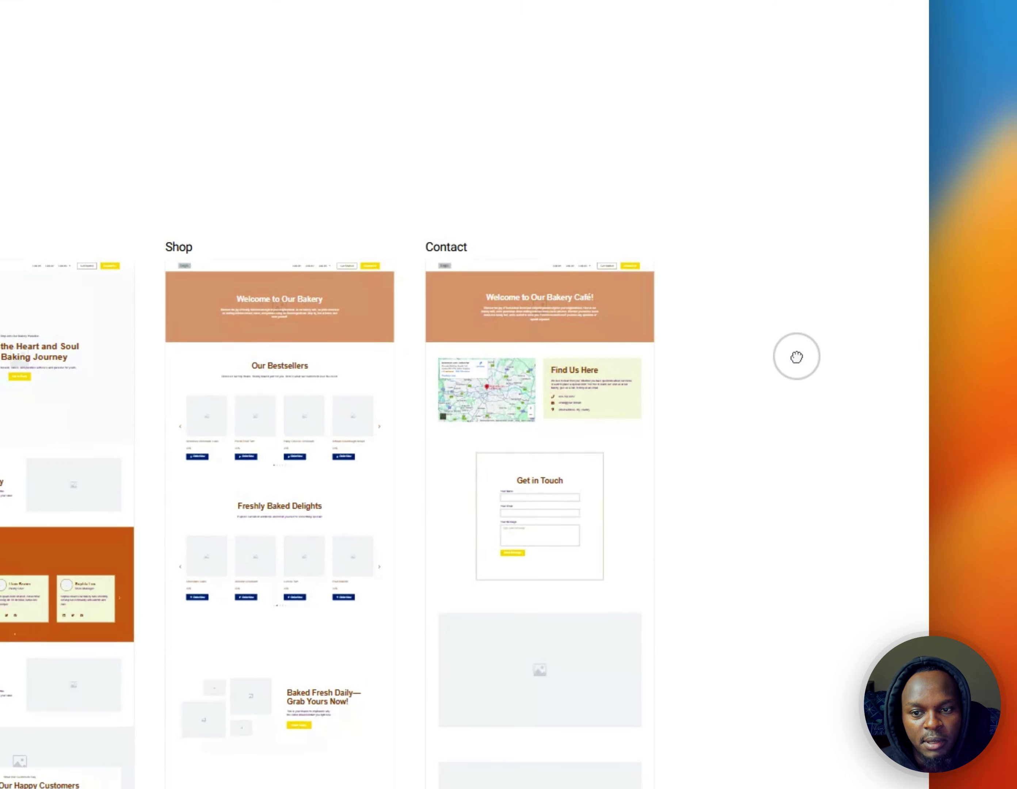
left_click_drag(794, 357, 802, 120)
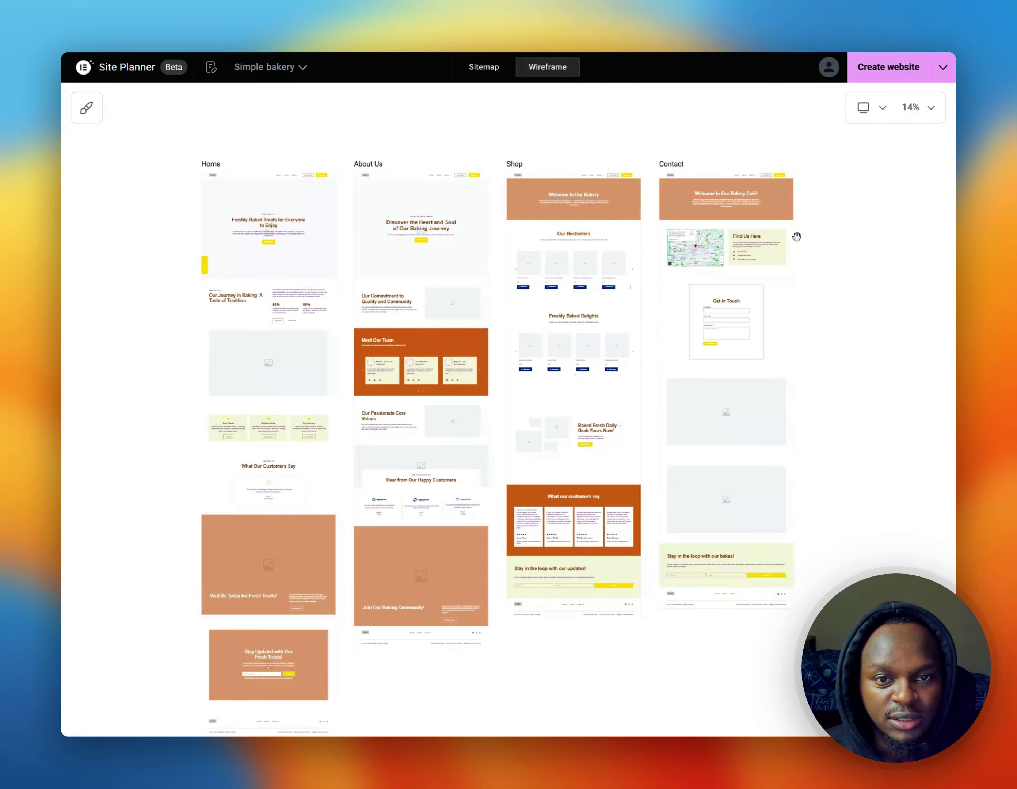
mouse_move(793, 244)
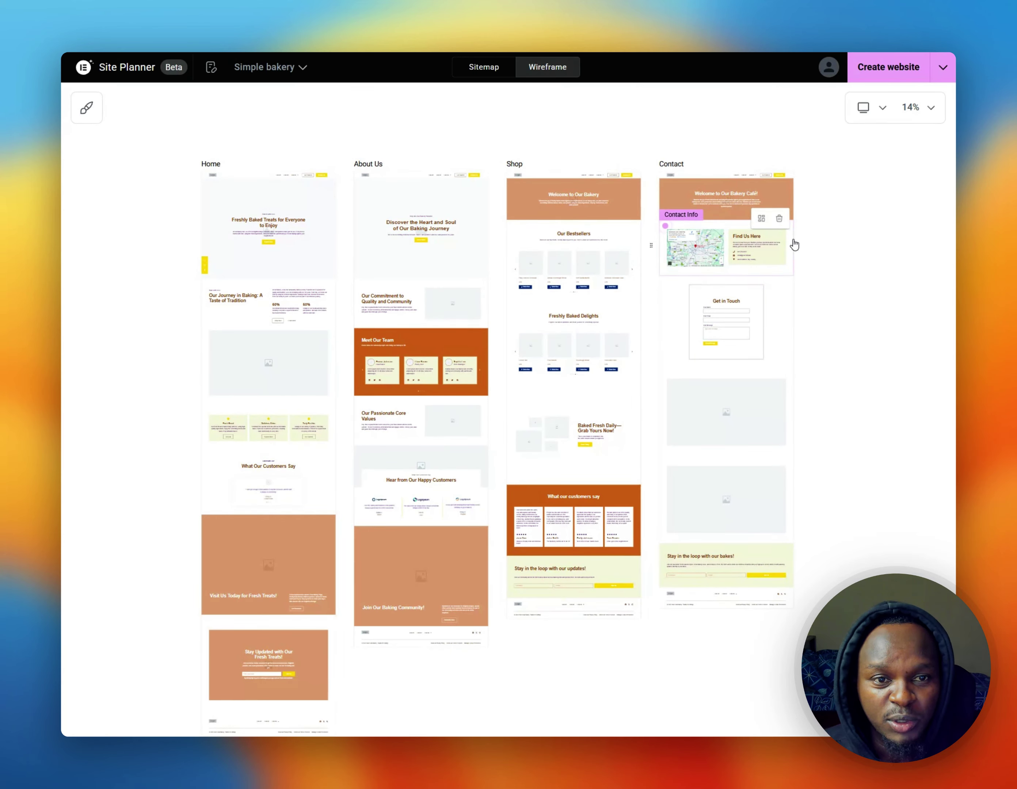